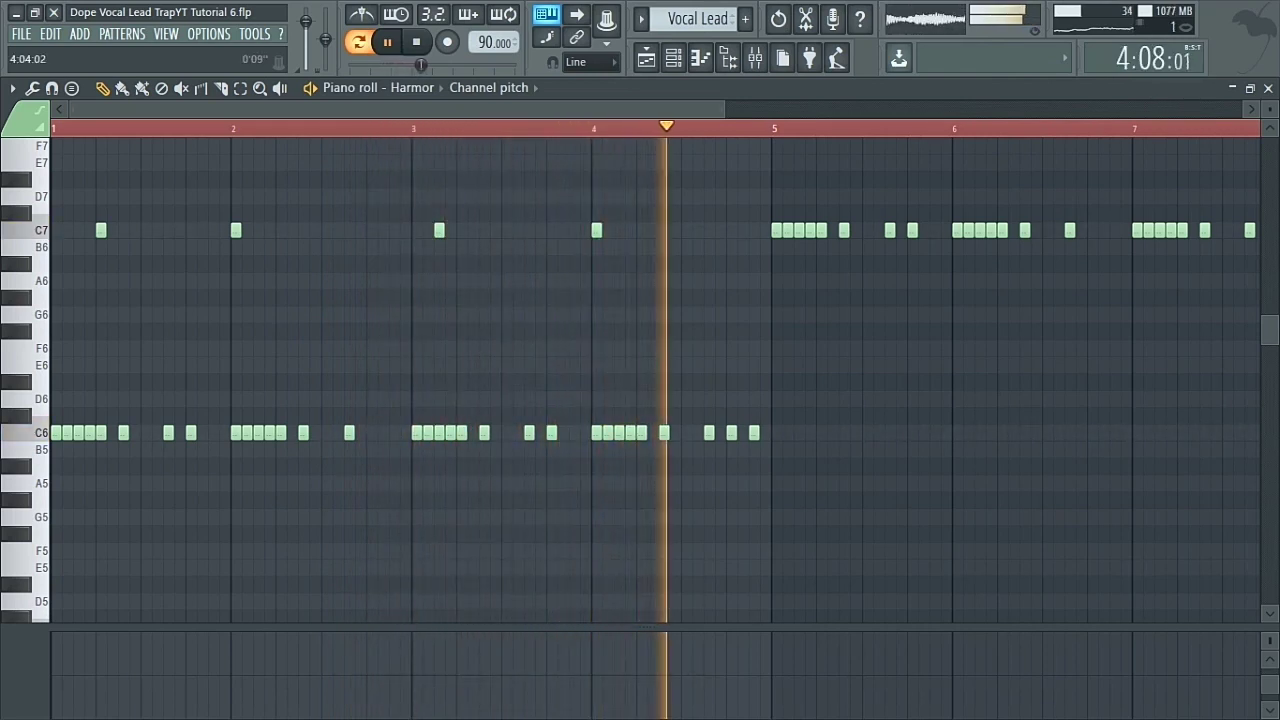
Examine the Vocal Lead notes in the Harmor piano roll, show the channel volume control in the event lane and stop playback.
{"action": "scroll", "coordinate": [627, 128], "scroll_direction": "down", "scroll_amount": 3}
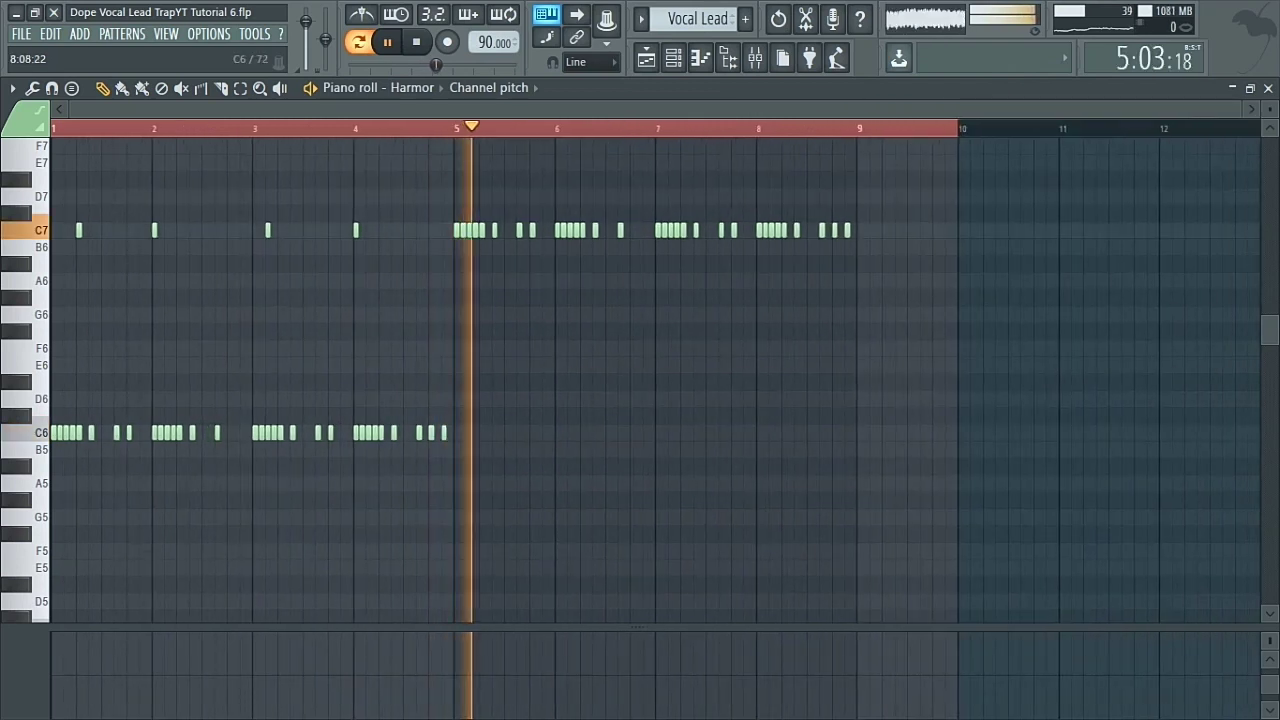
{"action": "scroll", "coordinate": [650, 380], "scroll_direction": "up", "scroll_amount": 3}
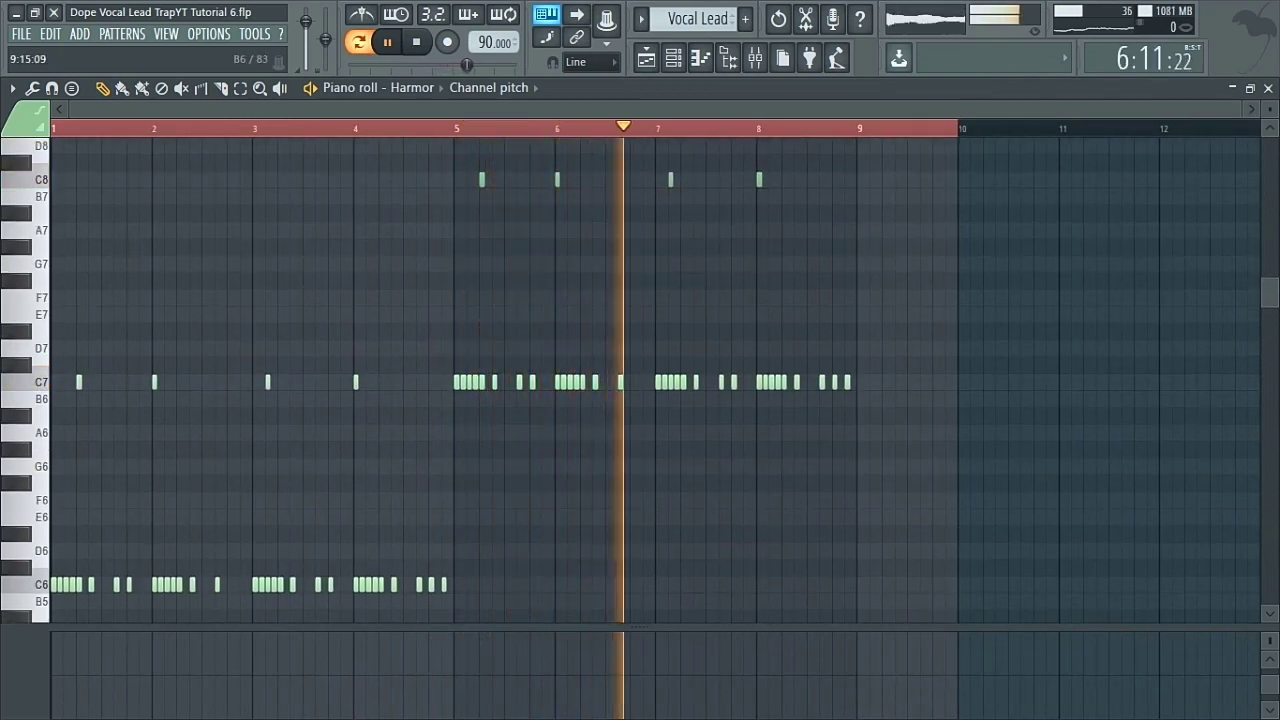
{"action": "left_click", "coordinate": [493, 88]}
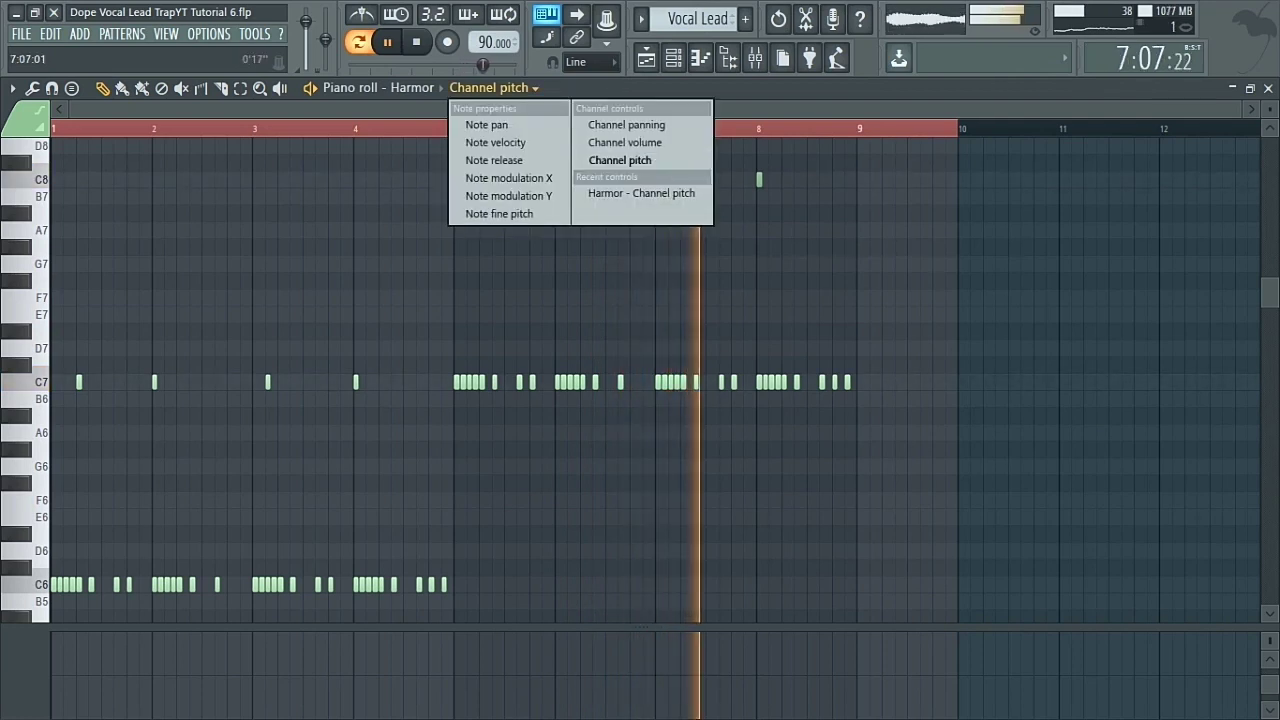
{"action": "left_click", "coordinate": [624, 142]}
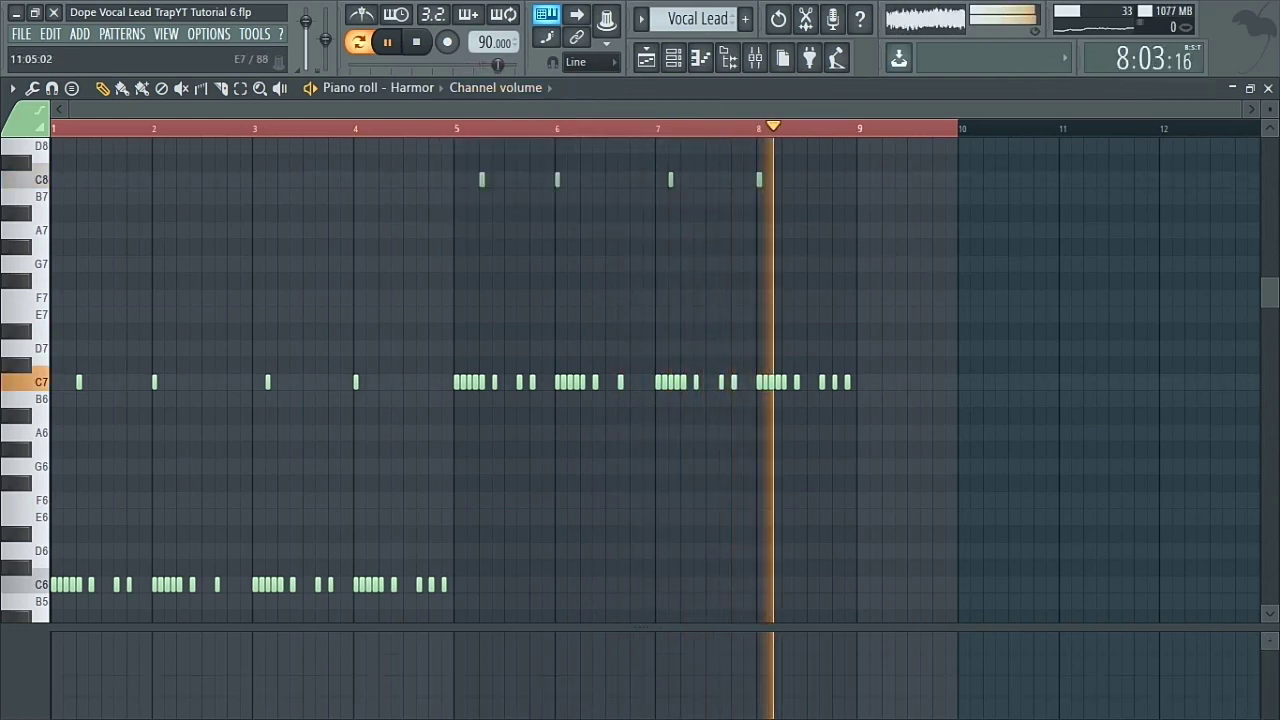
{"action": "scroll", "coordinate": [655, 380], "scroll_direction": "up", "scroll_amount": 2}
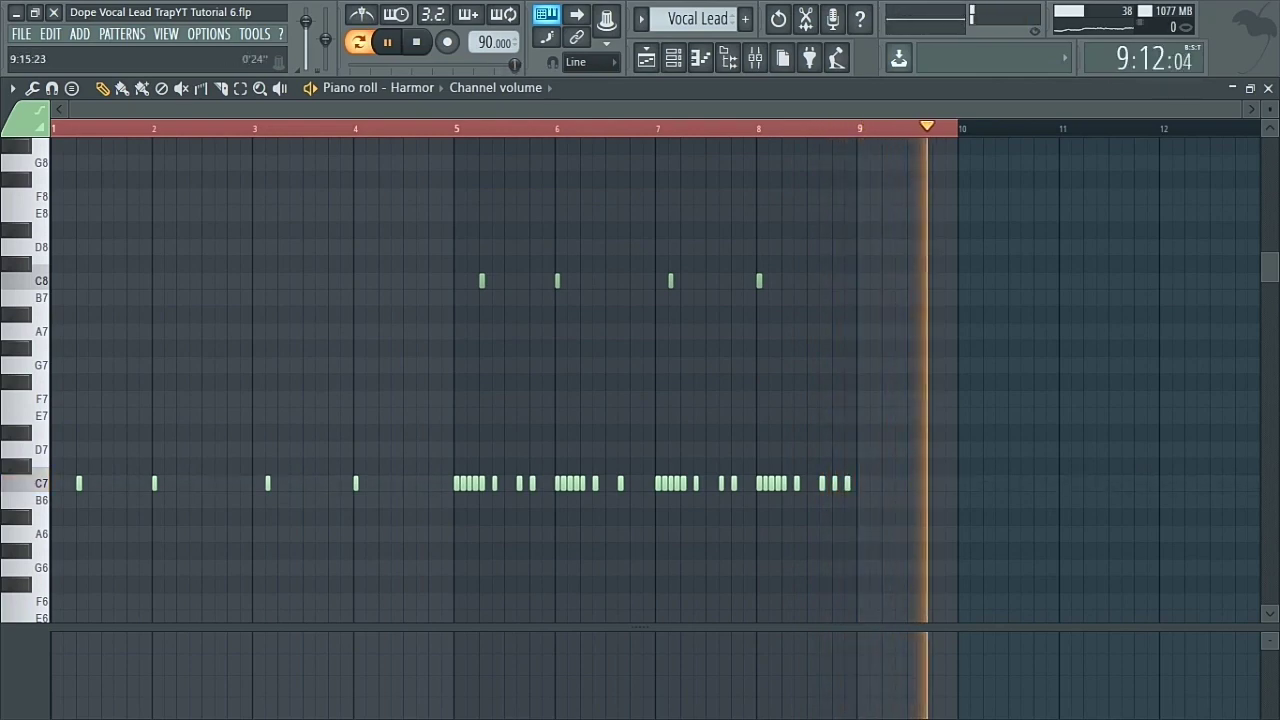
{"action": "key", "text": "space"}
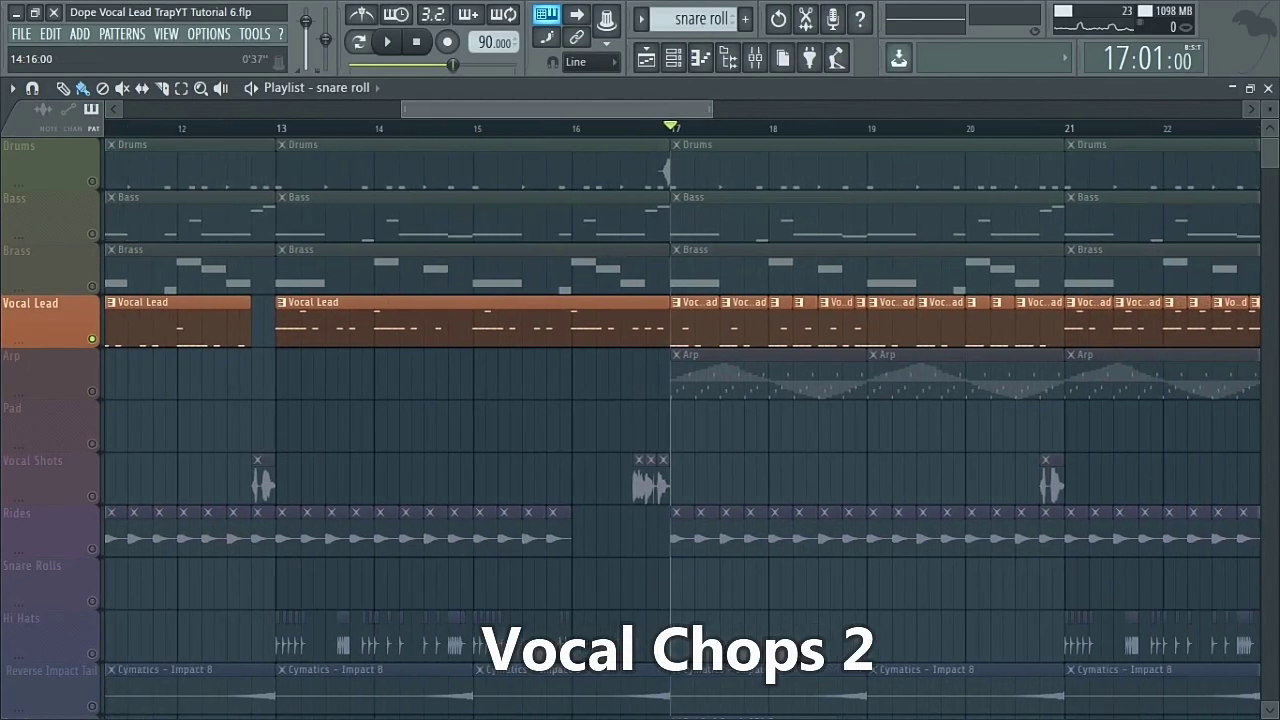
Play the soloed Vocal Lead track in the playlist from bar 17 to the end of its clips and stop playback.
{"action": "key", "text": "space"}
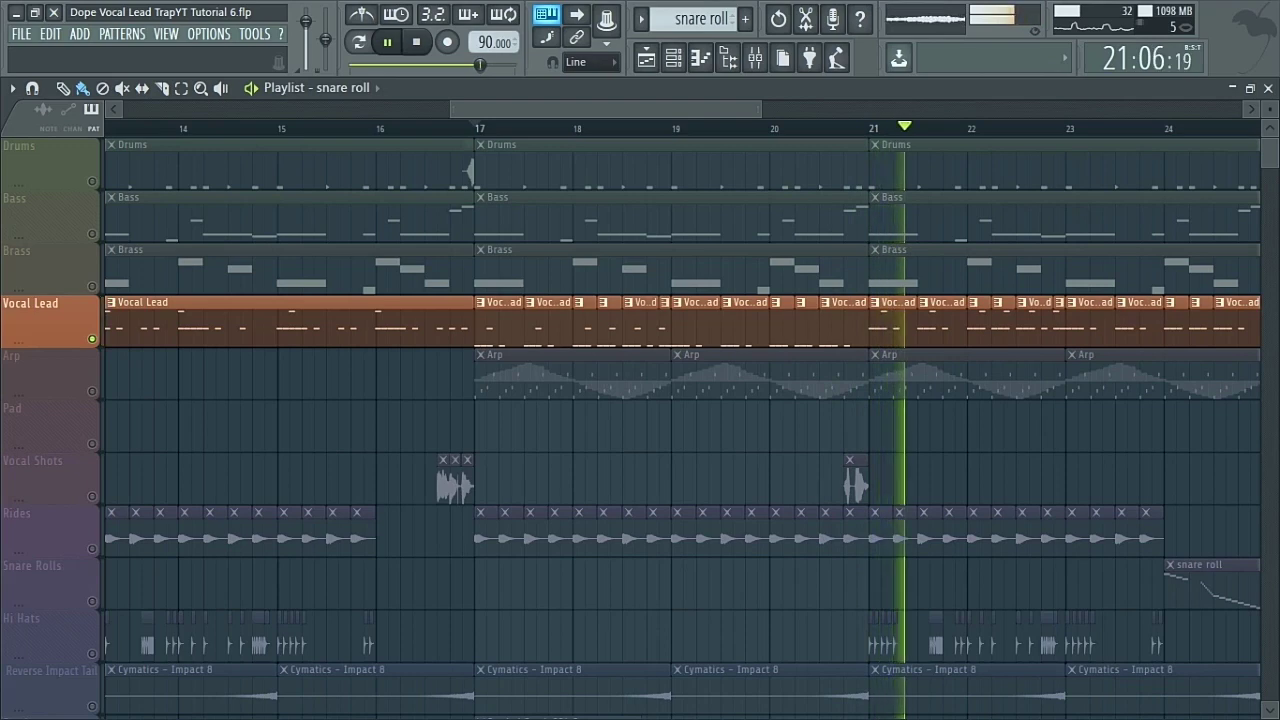
{"action": "scroll", "coordinate": [680, 410], "scroll_direction": "right", "scroll_amount": 5}
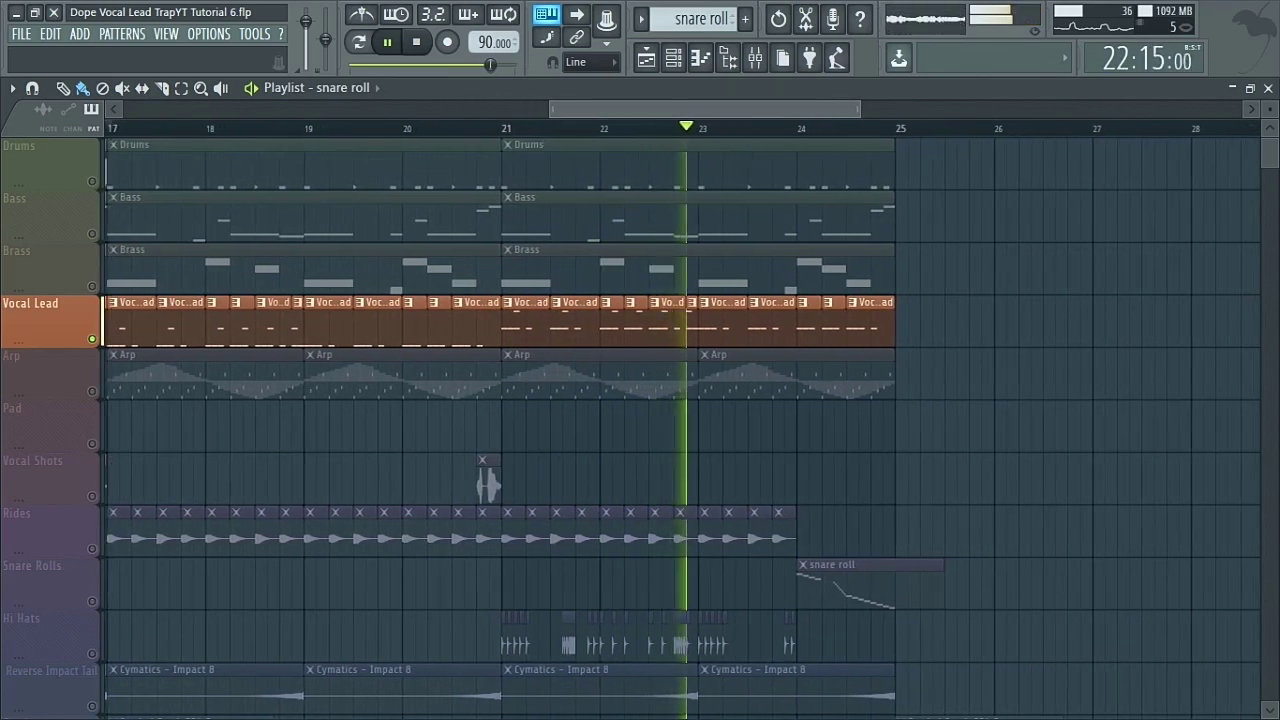
{"action": "scroll", "coordinate": [680, 410], "scroll_direction": "left", "scroll_amount": 4}
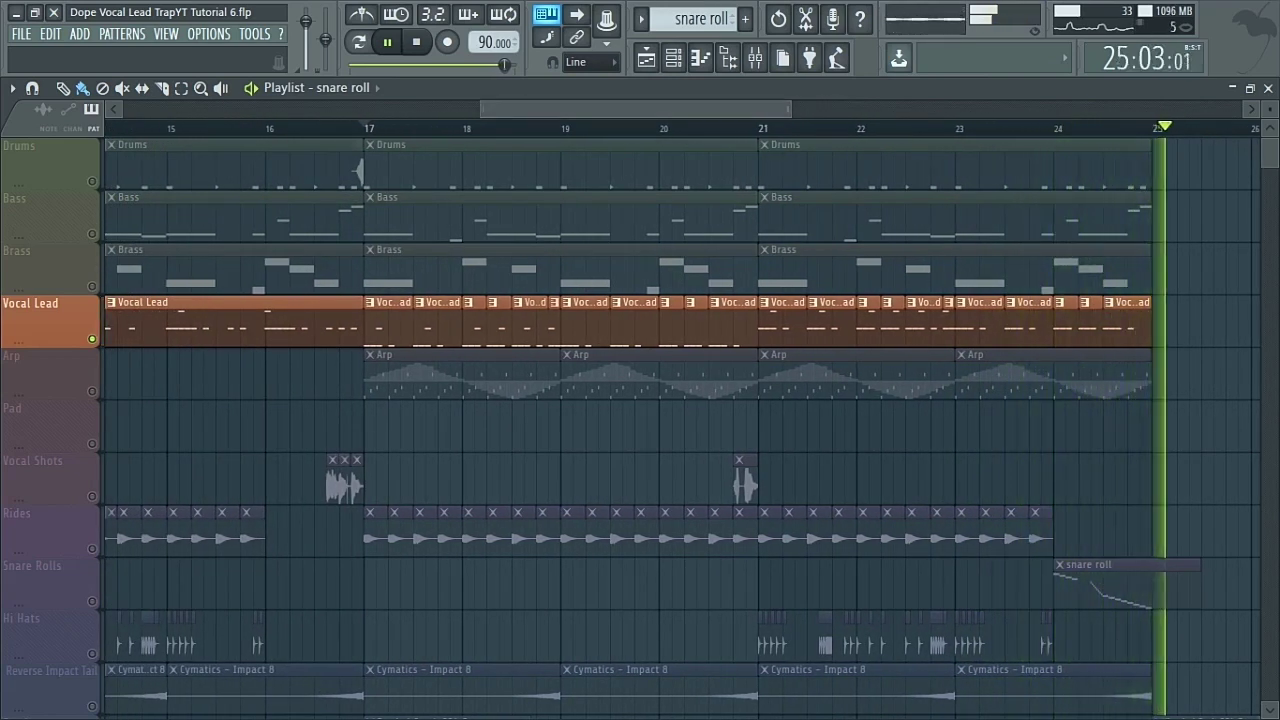
{"action": "key", "text": "space"}
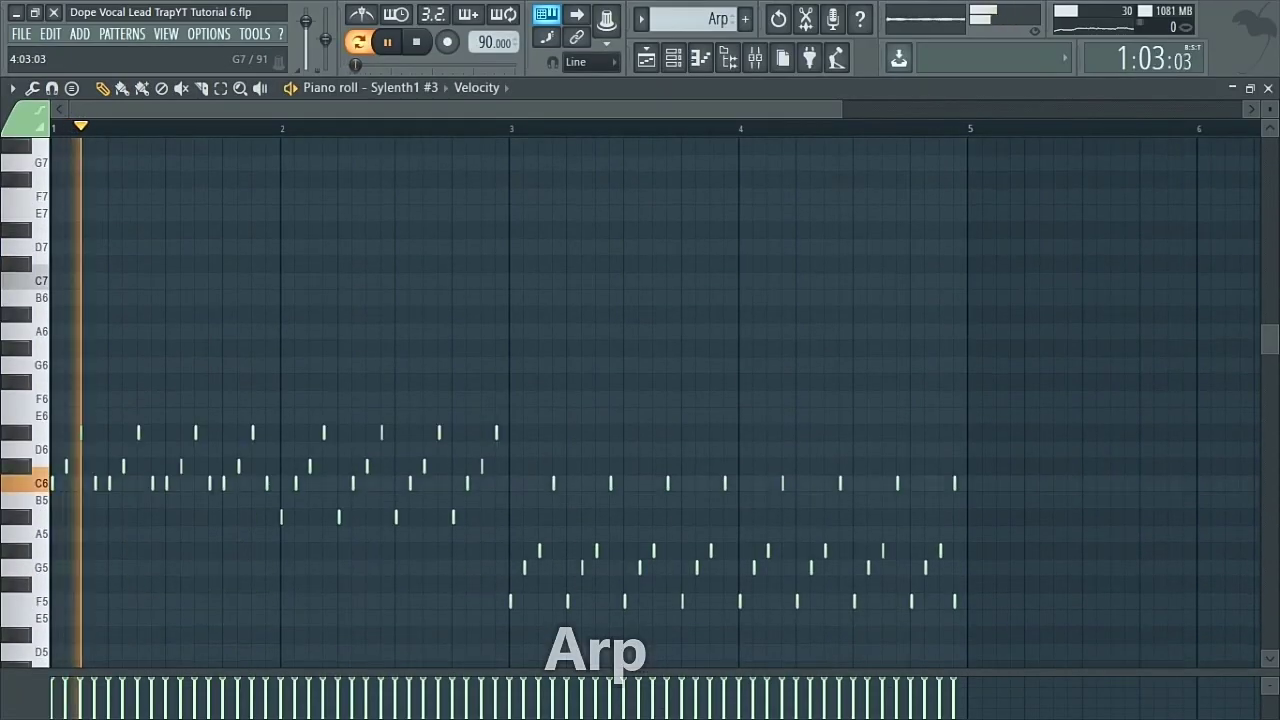
Show the channel panning control for the Arp pattern in an enlarged event lane and stop playback.
{"action": "scroll", "coordinate": [655, 400], "scroll_direction": "down", "scroll_amount": 1}
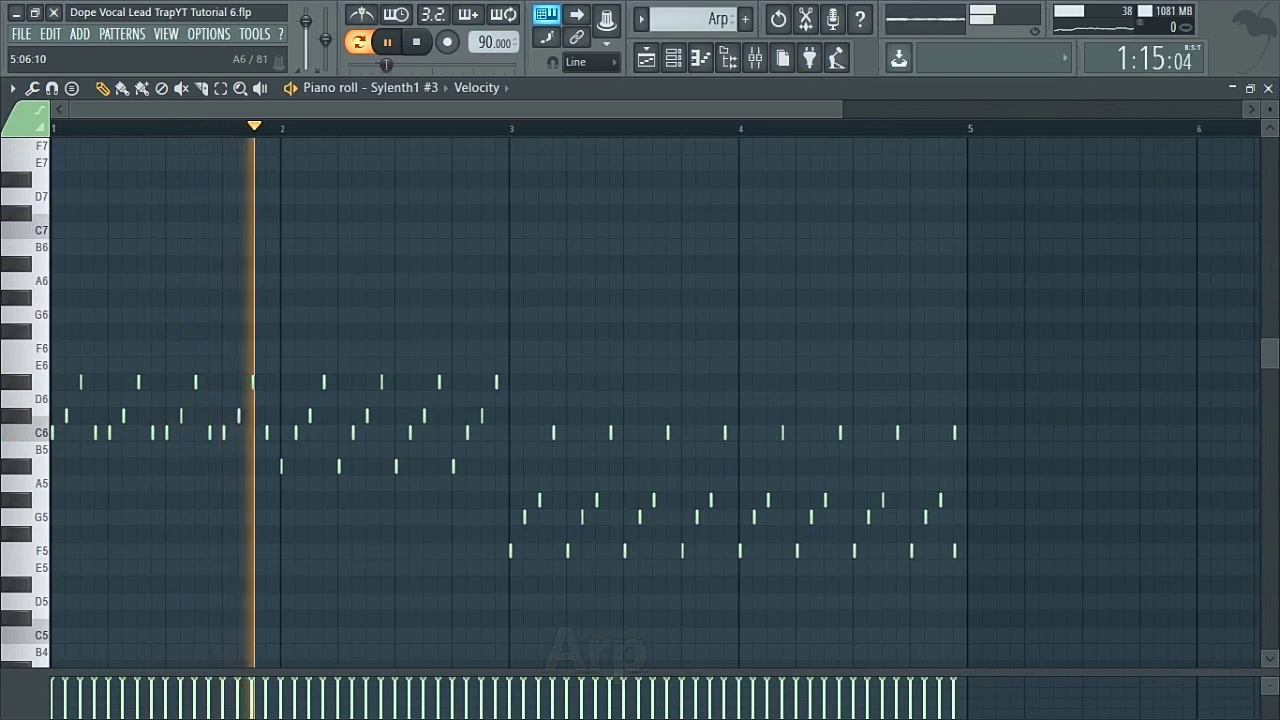
{"action": "scroll", "coordinate": [655, 400], "scroll_direction": "down", "scroll_amount": 2}
{"action": "left_click", "coordinate": [477, 88]}
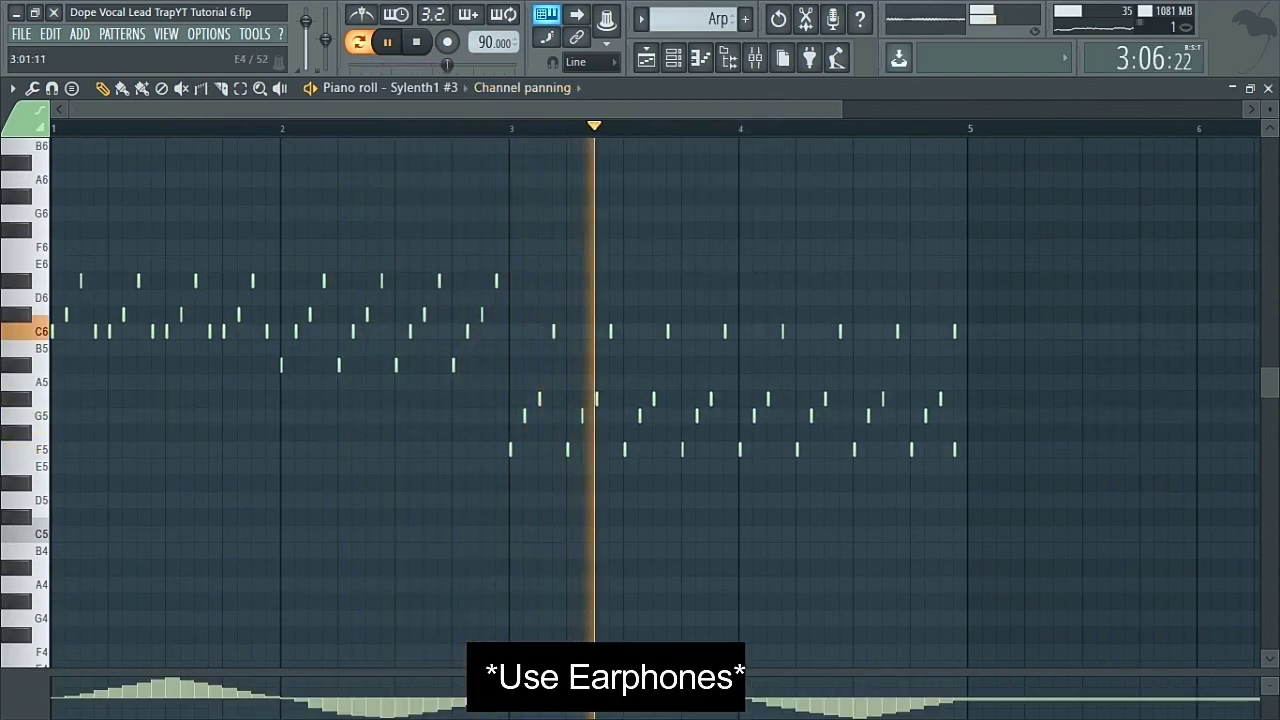
{"action": "left_click_drag", "start_coordinate": [516, 671], "coordinate": [516, 555]}
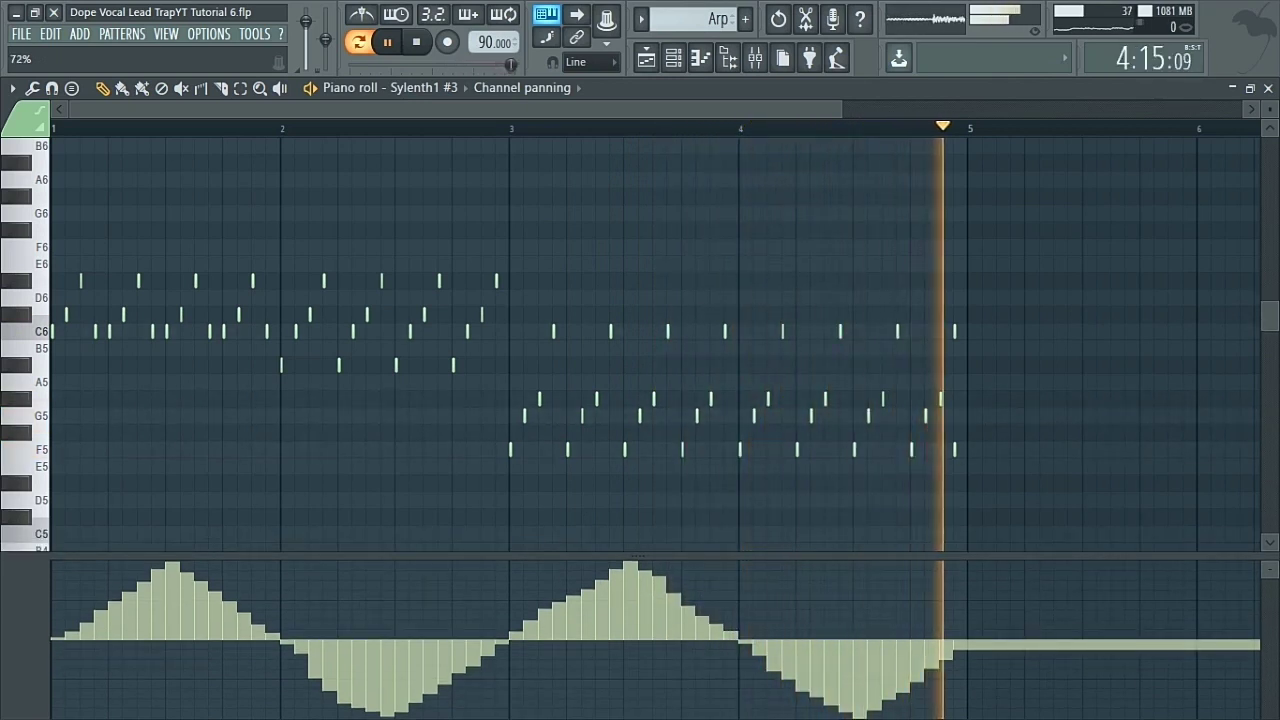
{"action": "key", "text": "space"}
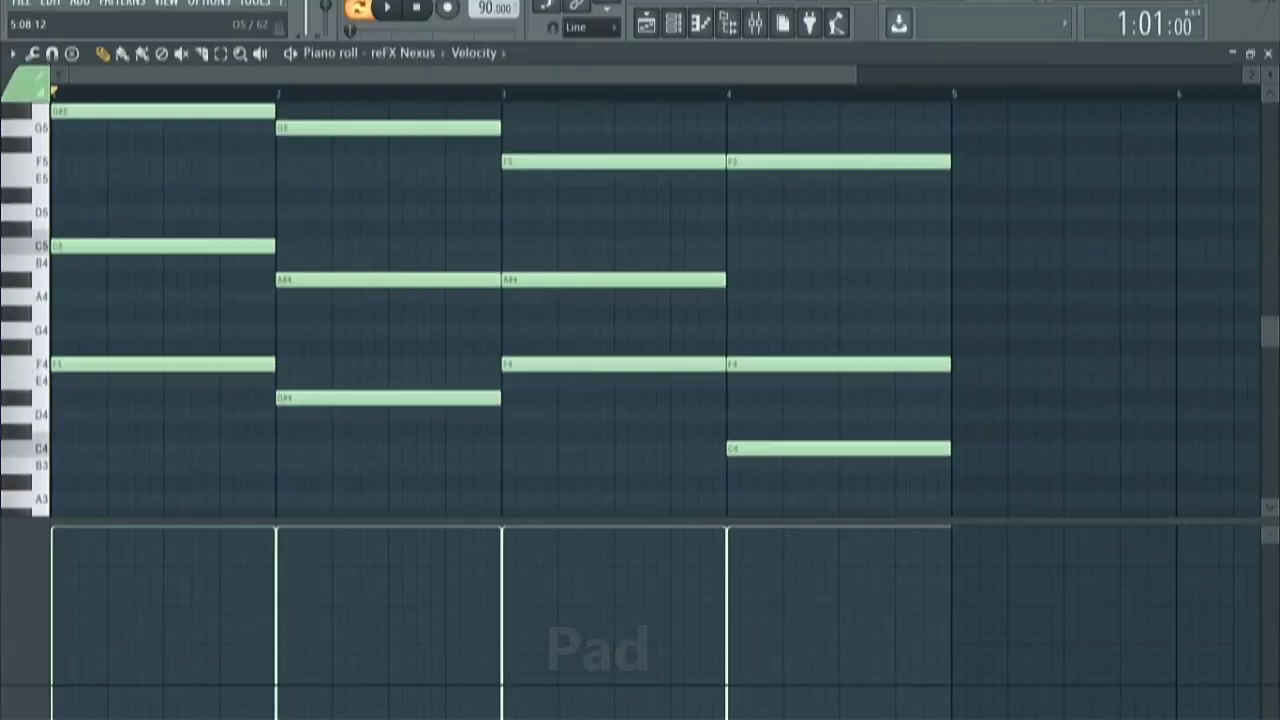
Play the Orchestral Pad chords in the reFX Nexus piano roll, stop playback and switch to the playlist.
{"action": "key", "text": "space"}
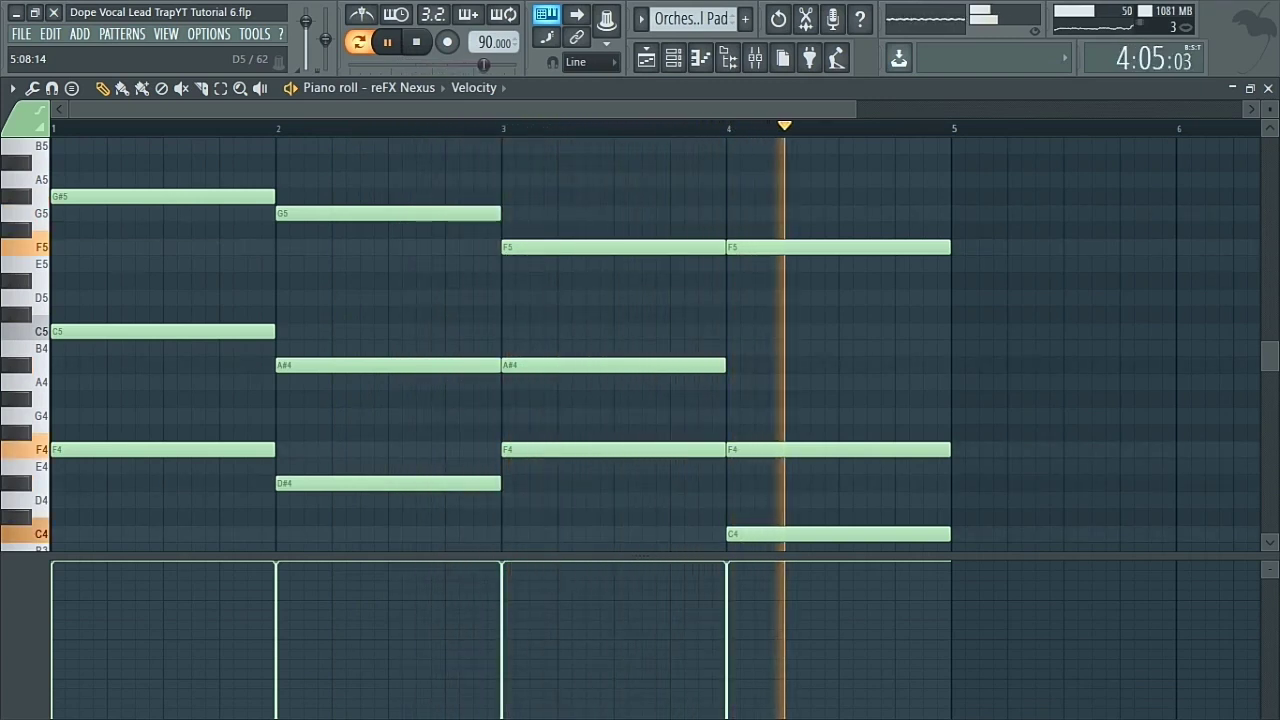
{"action": "key", "text": "space"}
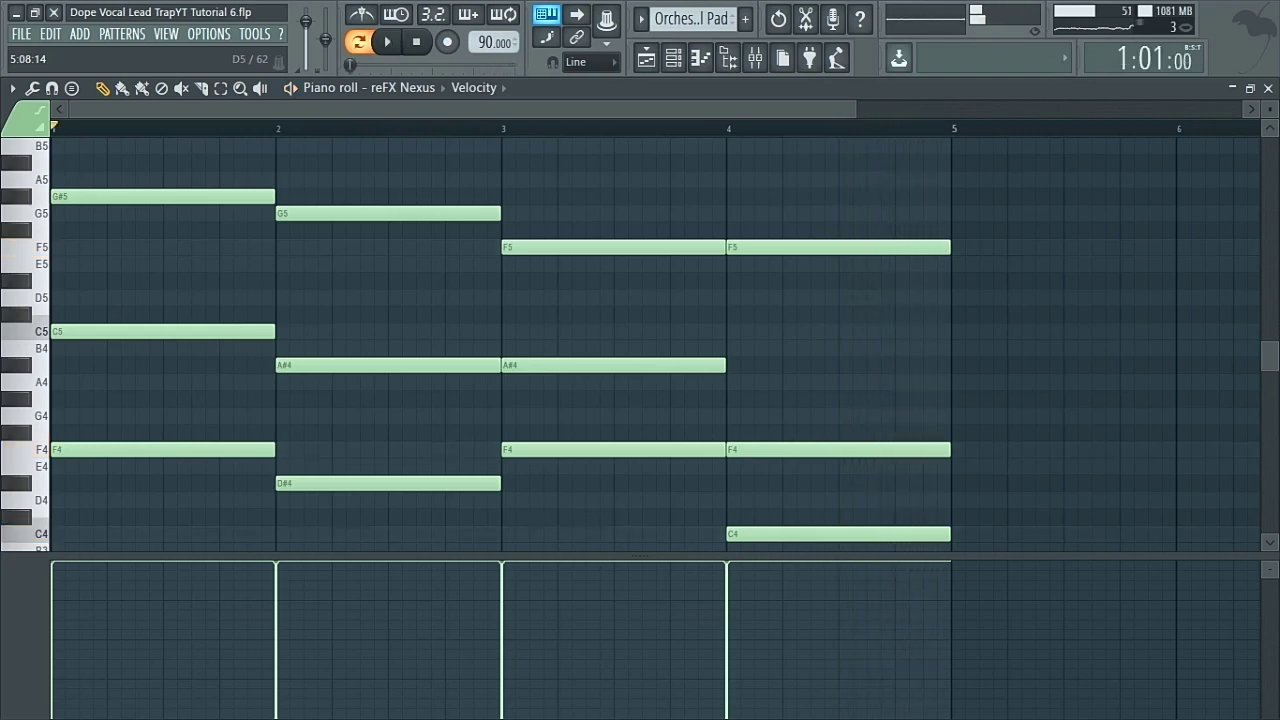
{"action": "key", "text": "F5"}
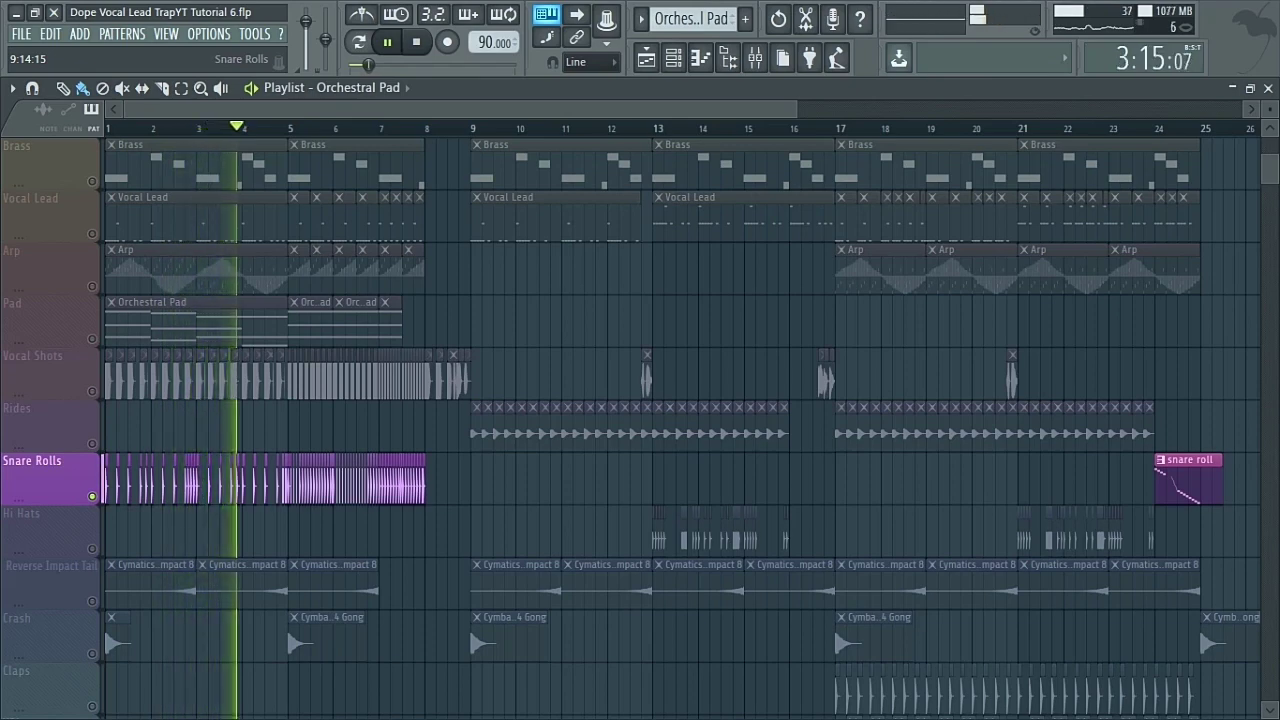
Look over the Snare Rolls clips and the effect and automation tracks beneath them in the playlist during playback.
{"action": "scroll", "coordinate": [268, 428], "scroll_direction": "up", "scroll_amount": 4}
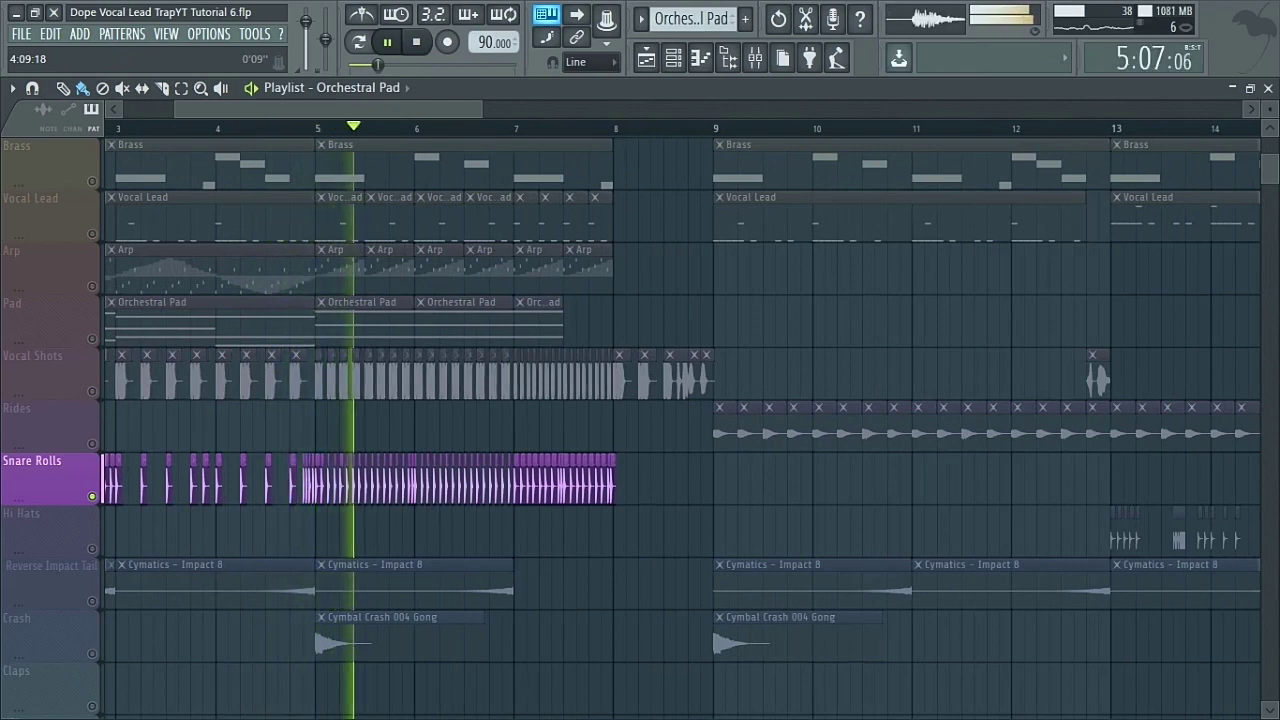
{"action": "scroll", "coordinate": [680, 430], "scroll_direction": "down", "scroll_amount": 6}
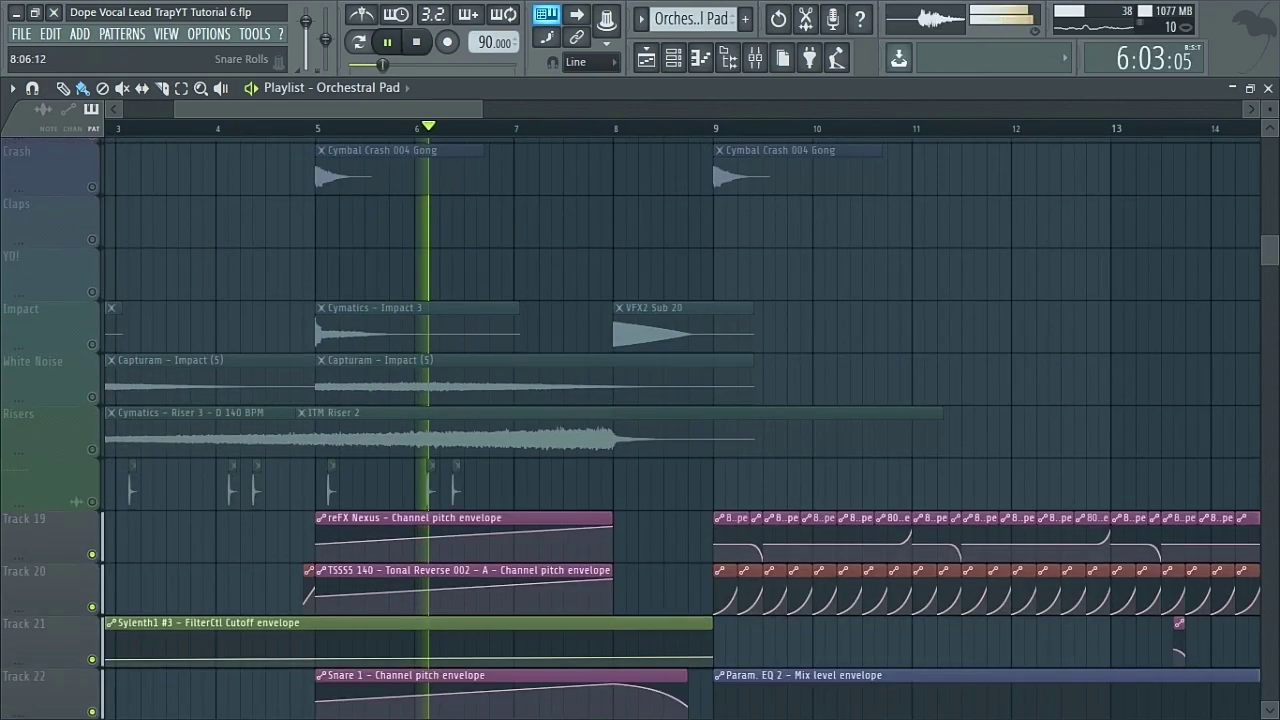
{"action": "scroll", "coordinate": [680, 430], "scroll_direction": "up", "scroll_amount": 5}
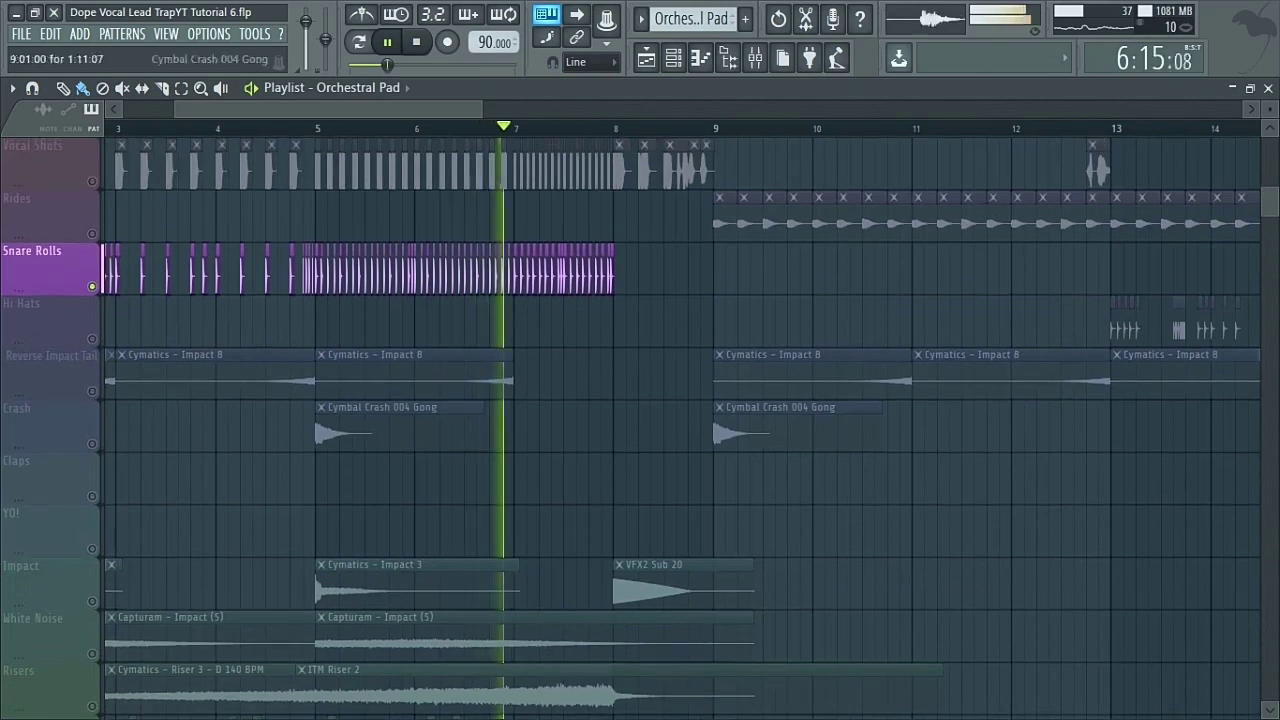
{"action": "scroll", "coordinate": [680, 430], "scroll_direction": "up", "scroll_amount": 2}
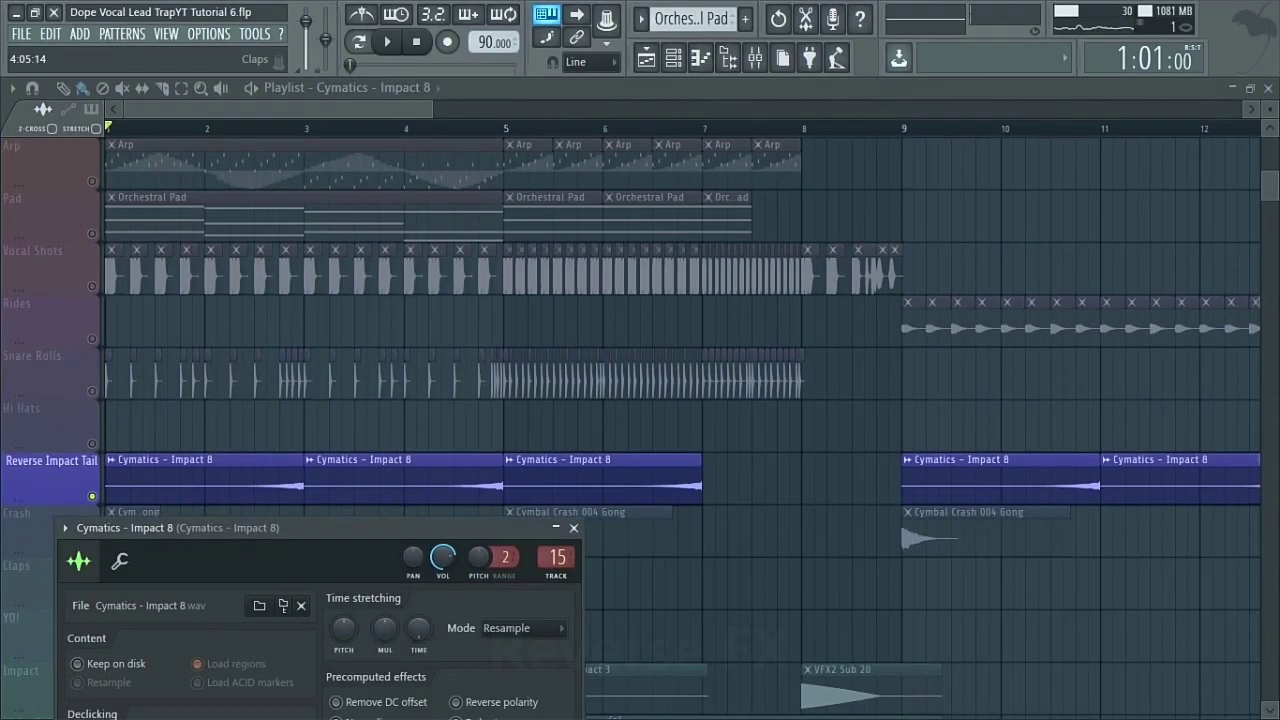
View the Cymatics - Impact 8 sample settings, close them and unsolo the Reverse Impact Tail track.
{"action": "left_click_drag", "start_coordinate": [320, 528], "coordinate": [791, 129]}
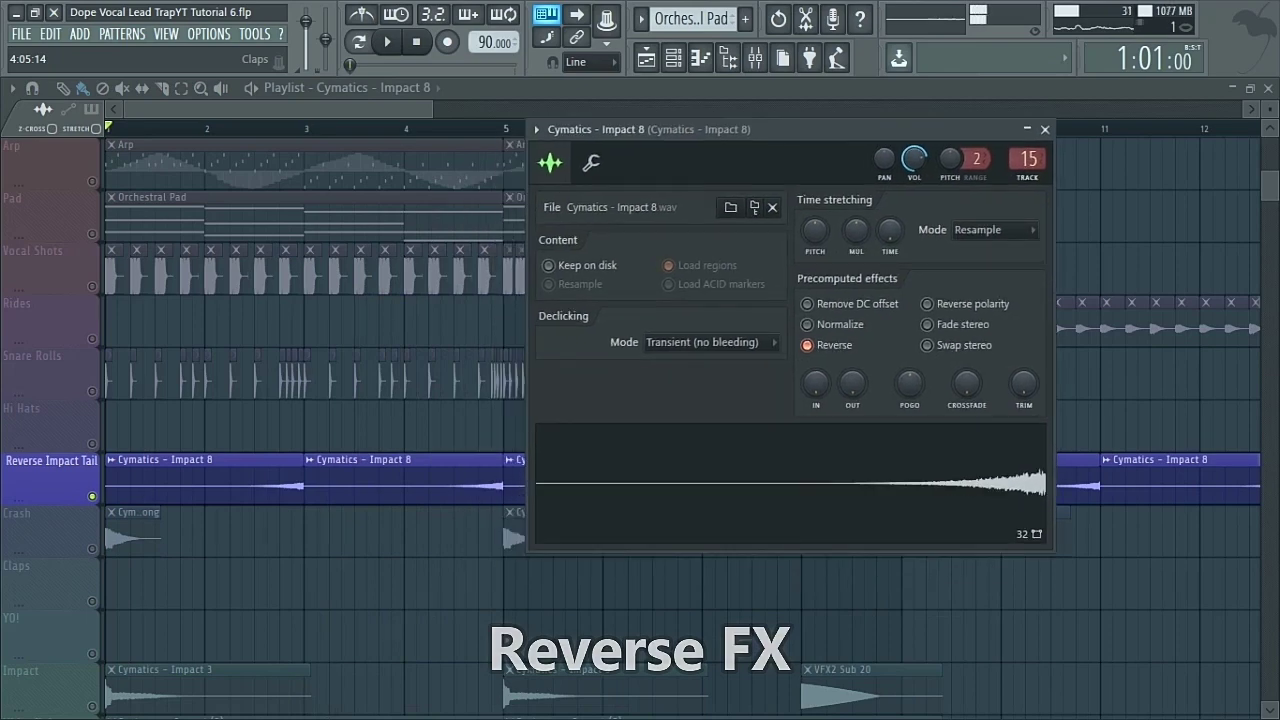
{"action": "key", "text": "Escape"}
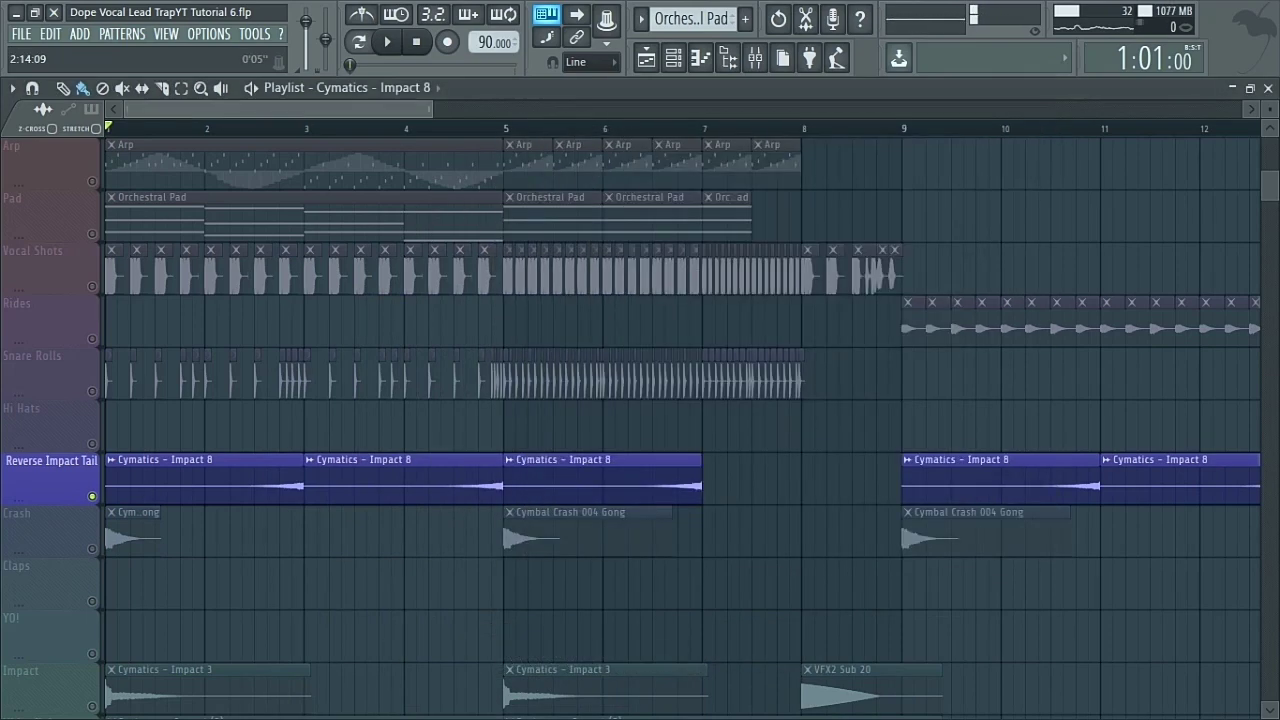
{"action": "left_click", "coordinate": [92, 496]}
Solo the Crash track, view the sample settings of the Cymbal Crash 004 Gong clip and close them.
{"action": "left_click", "coordinate": [92, 548]}
{"action": "double_click", "coordinate": [133, 532]}
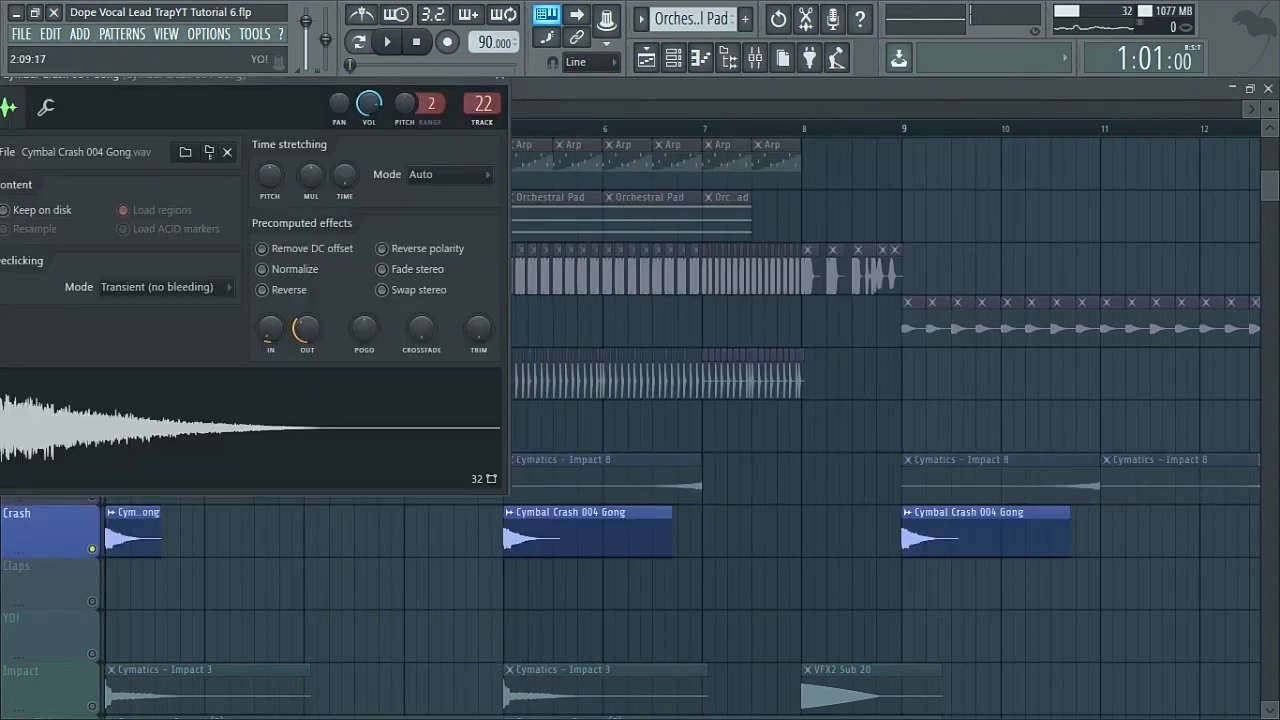
{"action": "key", "text": "Escape"}
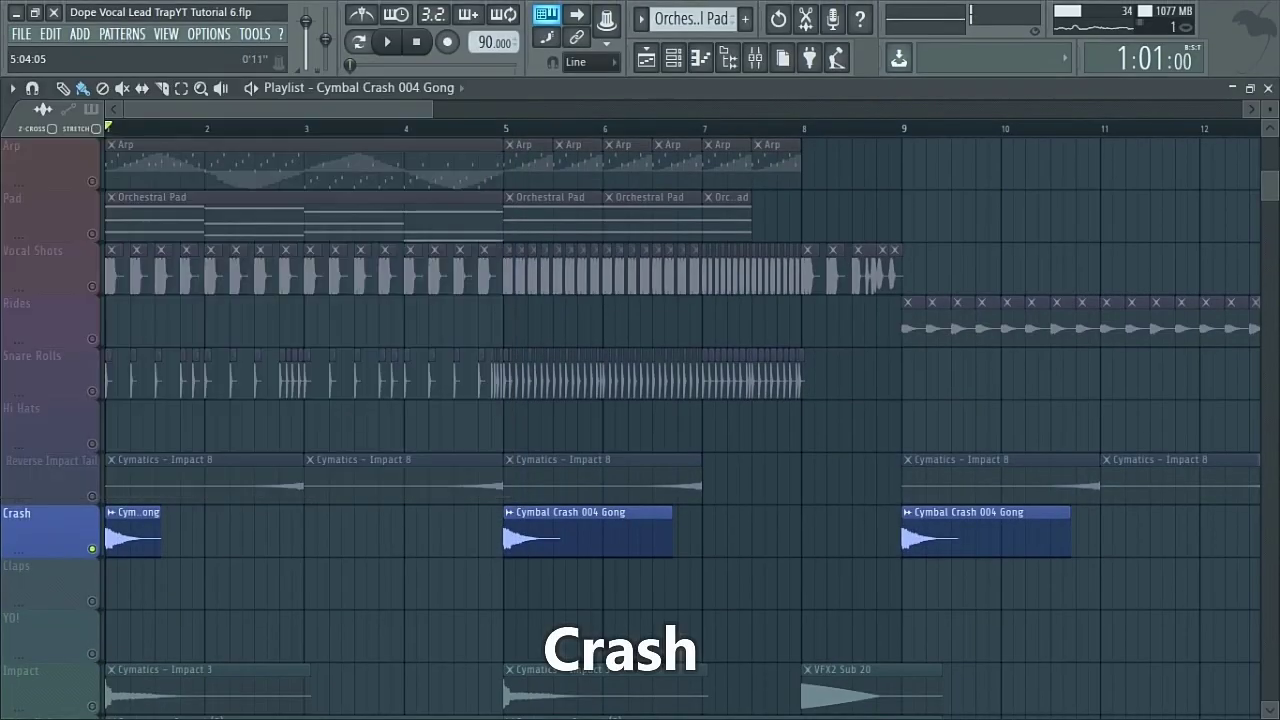
View the sample settings of the Capturam - Impact (5) clip on the White Noise track and close them.
{"action": "scroll", "coordinate": [640, 400], "scroll_direction": "down", "scroll_amount": 3}
{"action": "left_click", "coordinate": [40, 525]}
{"action": "double_click", "coordinate": [560, 530]}
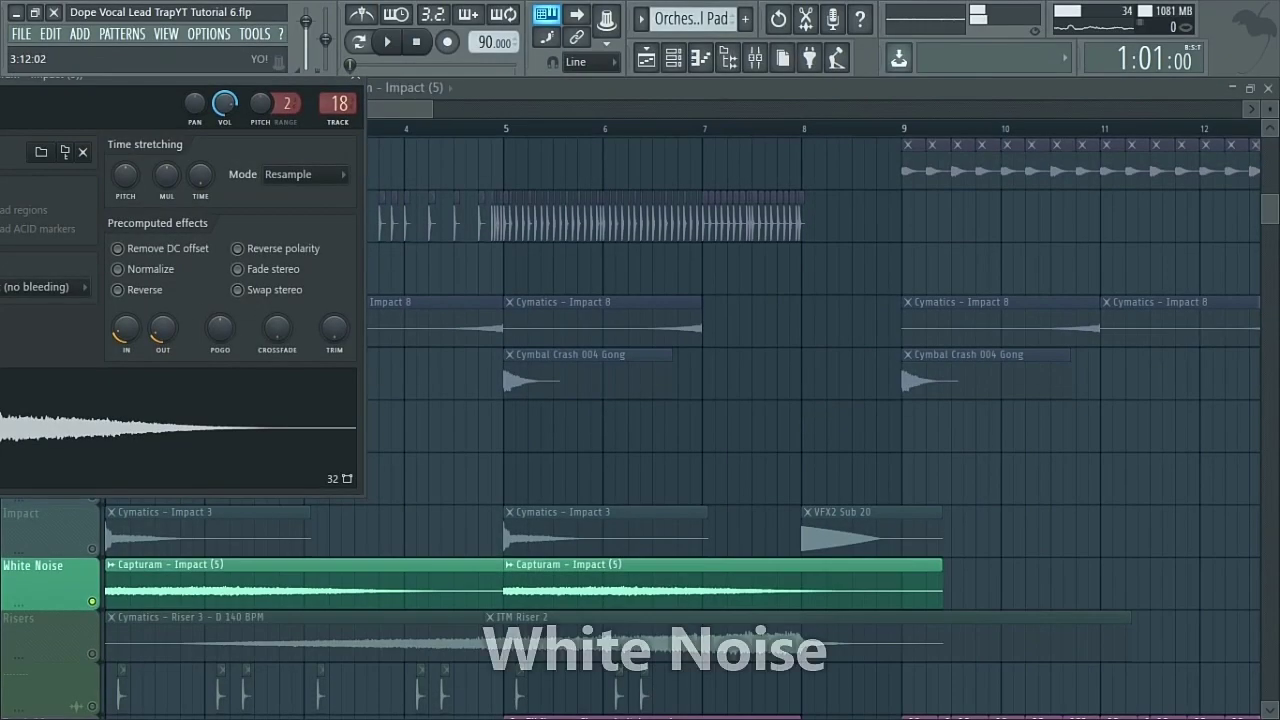
{"action": "left_click_drag", "start_coordinate": [200, 80], "coordinate": [943, 124]}
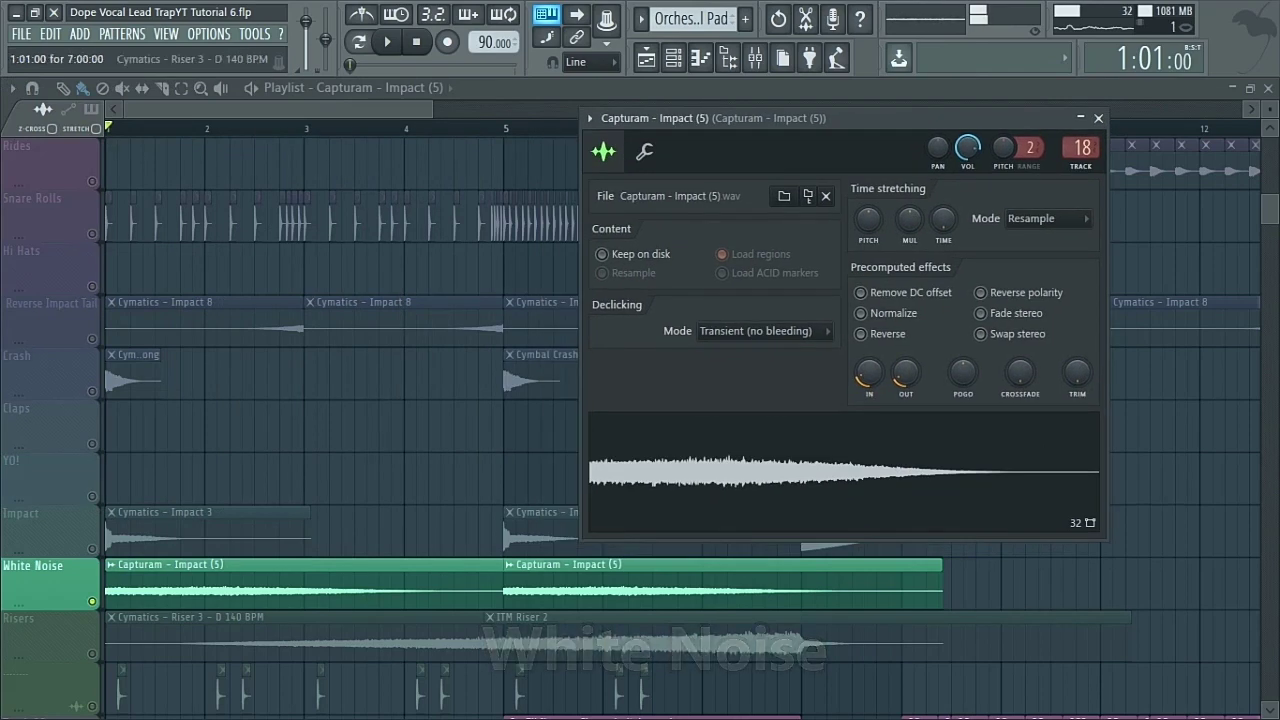
{"action": "key", "text": "Escape"}
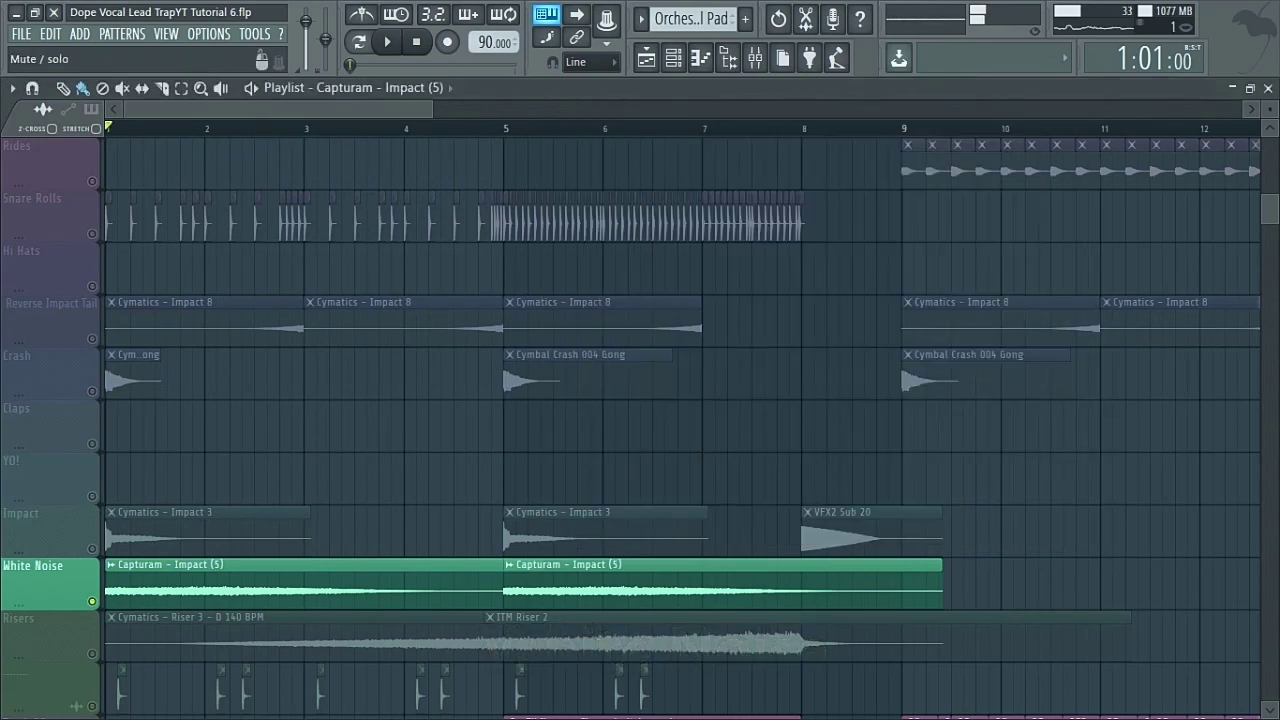
Solo the Risers track, view the sample settings of the Cymatics - Riser 3 - D 140 BPM clip and close them.
{"action": "left_click", "coordinate": [92, 654]}
{"action": "left_click", "coordinate": [92, 601]}
{"action": "scroll", "coordinate": [341, 433], "scroll_direction": "down", "scroll_amount": 2}
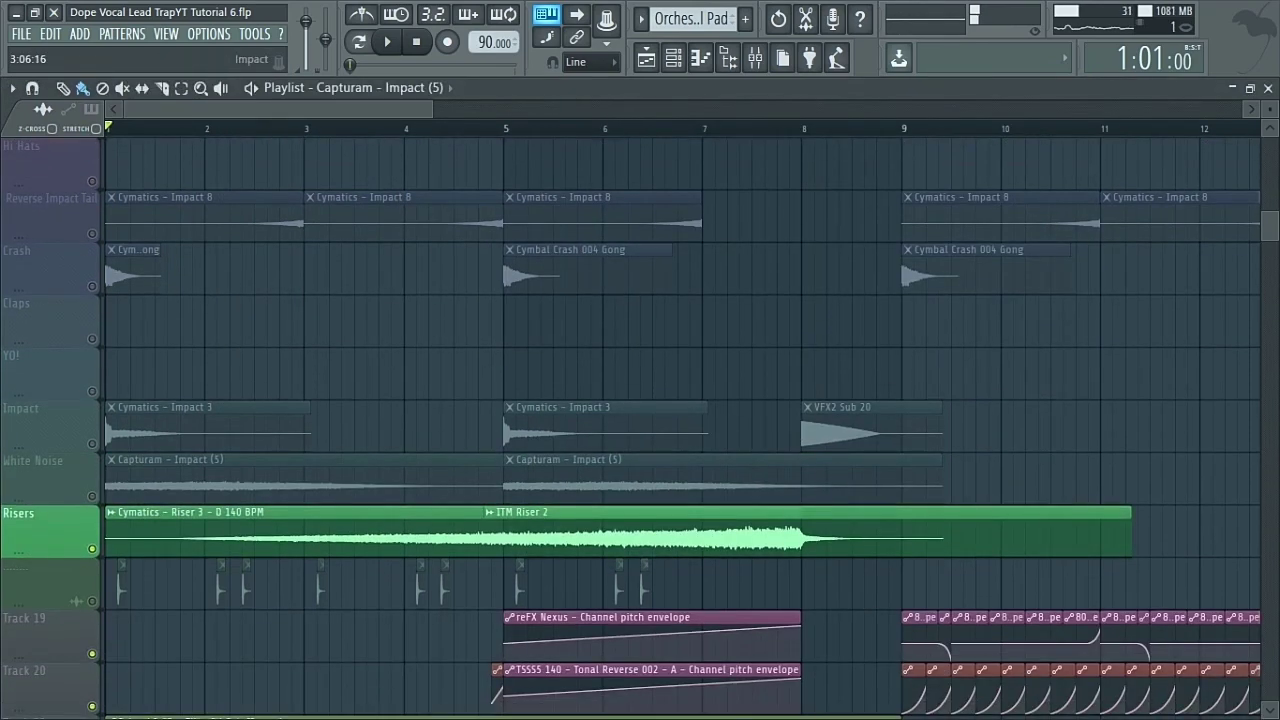
{"action": "double_click", "coordinate": [190, 512]}
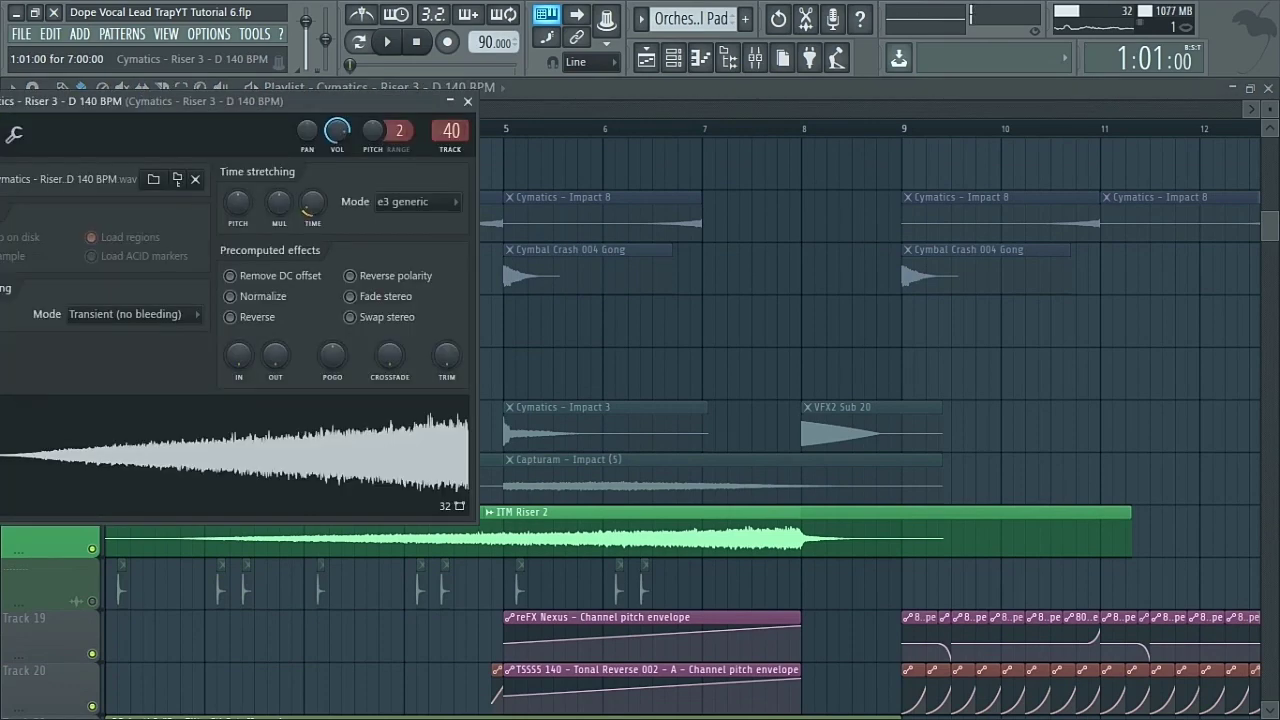
{"action": "left_click_drag", "start_coordinate": [190, 101], "coordinate": [462, 160]}
{"action": "left_click", "coordinate": [741, 161]}
Review the percussion track below Risers, moving the Percussion Clack sample settings window clear of its clips.
{"action": "scroll", "coordinate": [680, 420], "scroll_direction": "down", "scroll_amount": 4}
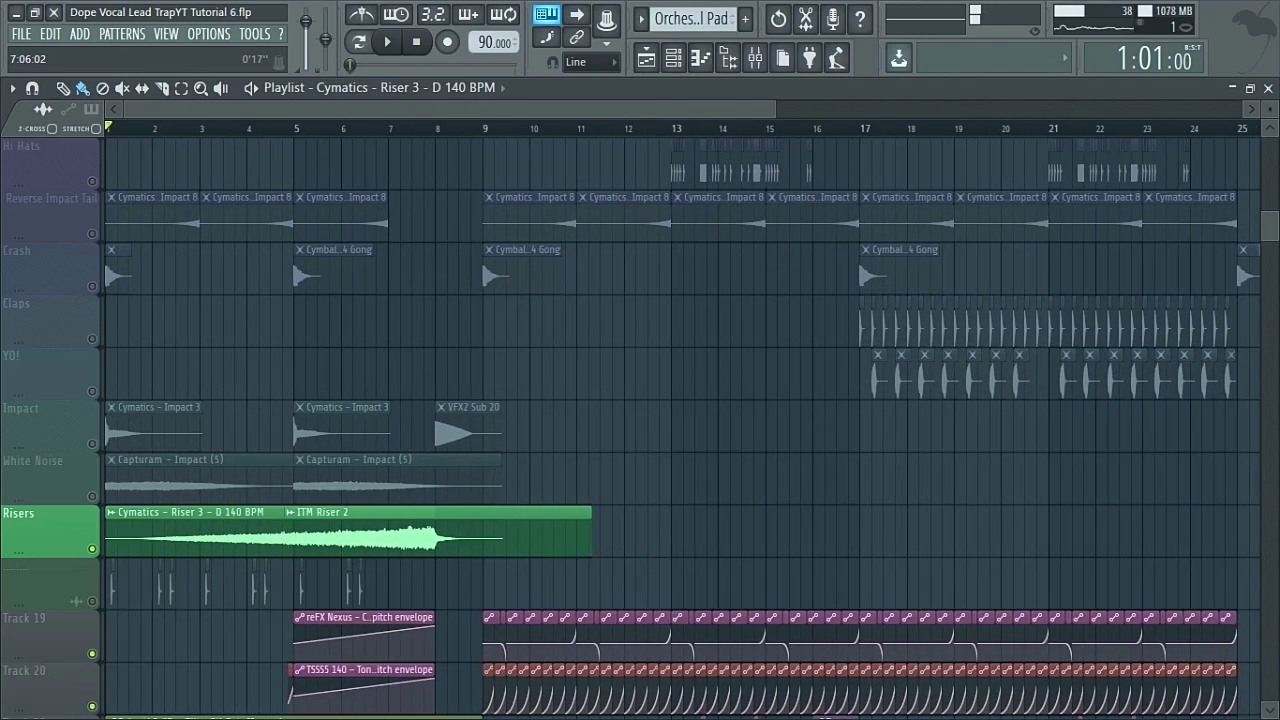
{"action": "scroll", "coordinate": [454, 258], "scroll_direction": "down", "scroll_amount": 2}
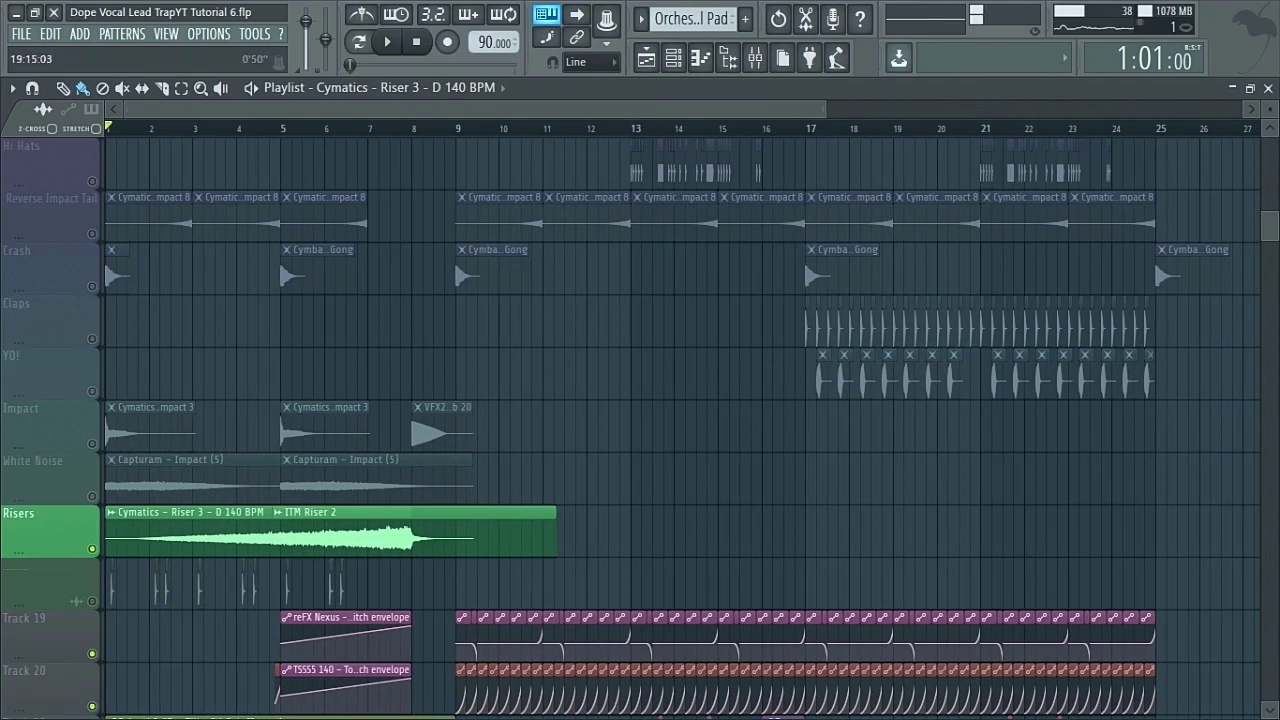
{"action": "scroll", "coordinate": [474, 258], "scroll_direction": "up", "scroll_amount": 2}
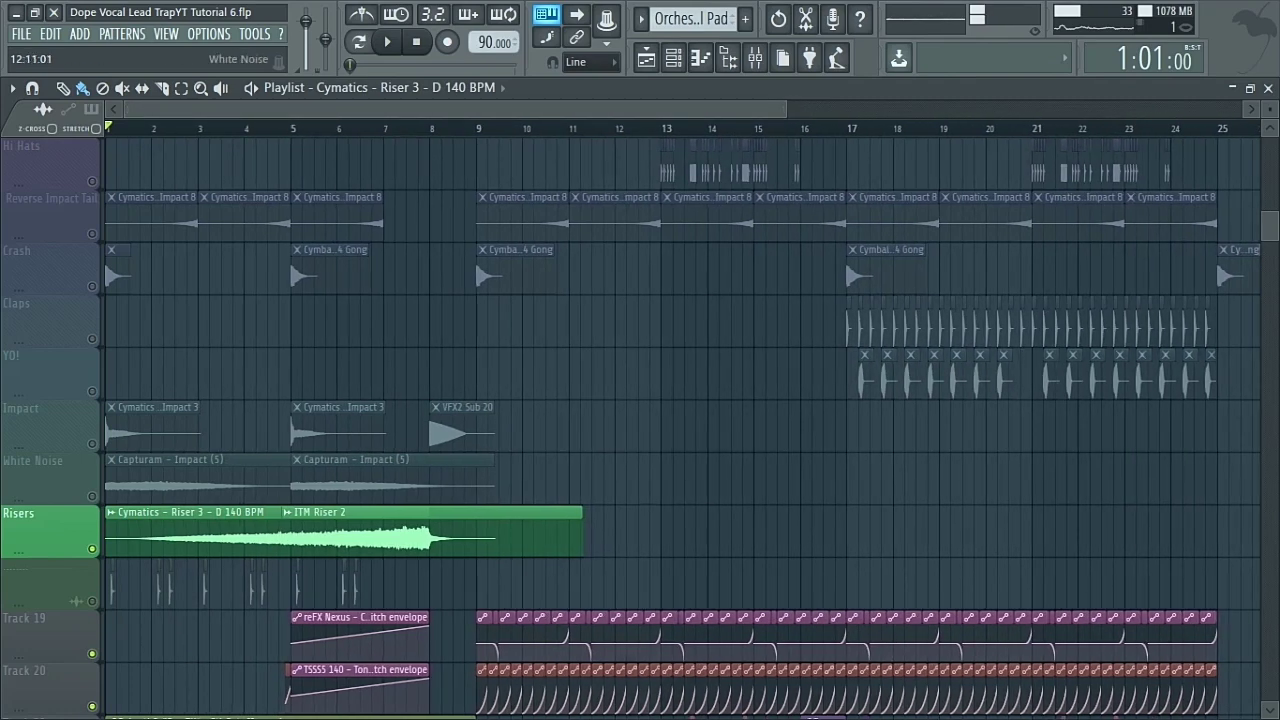
{"action": "scroll", "coordinate": [474, 258], "scroll_direction": "down", "scroll_amount": 2}
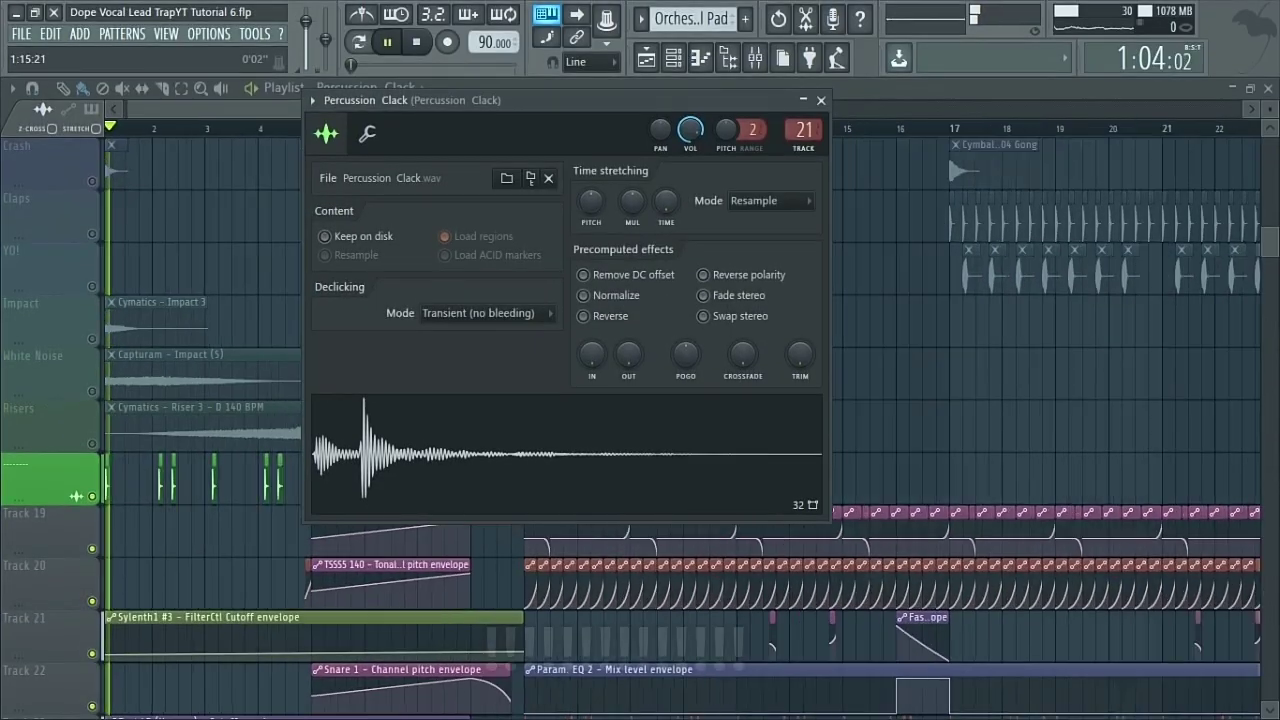
{"action": "left_click_drag", "start_coordinate": [450, 100], "coordinate": [706, 210]}
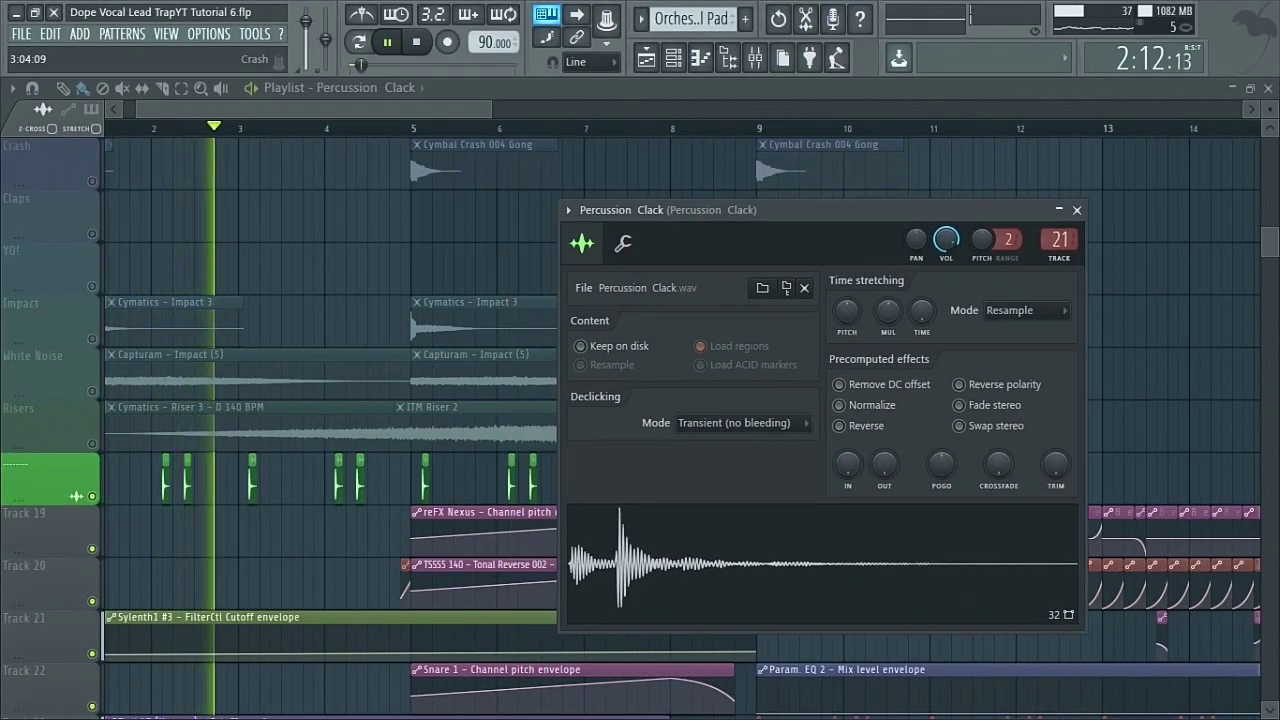
Inspect more of the percussion track's clips along the timeline with the Percussion Clack sample settings moved aside.
{"action": "scroll", "coordinate": [513, 165], "scroll_direction": "down", "scroll_amount": 1}
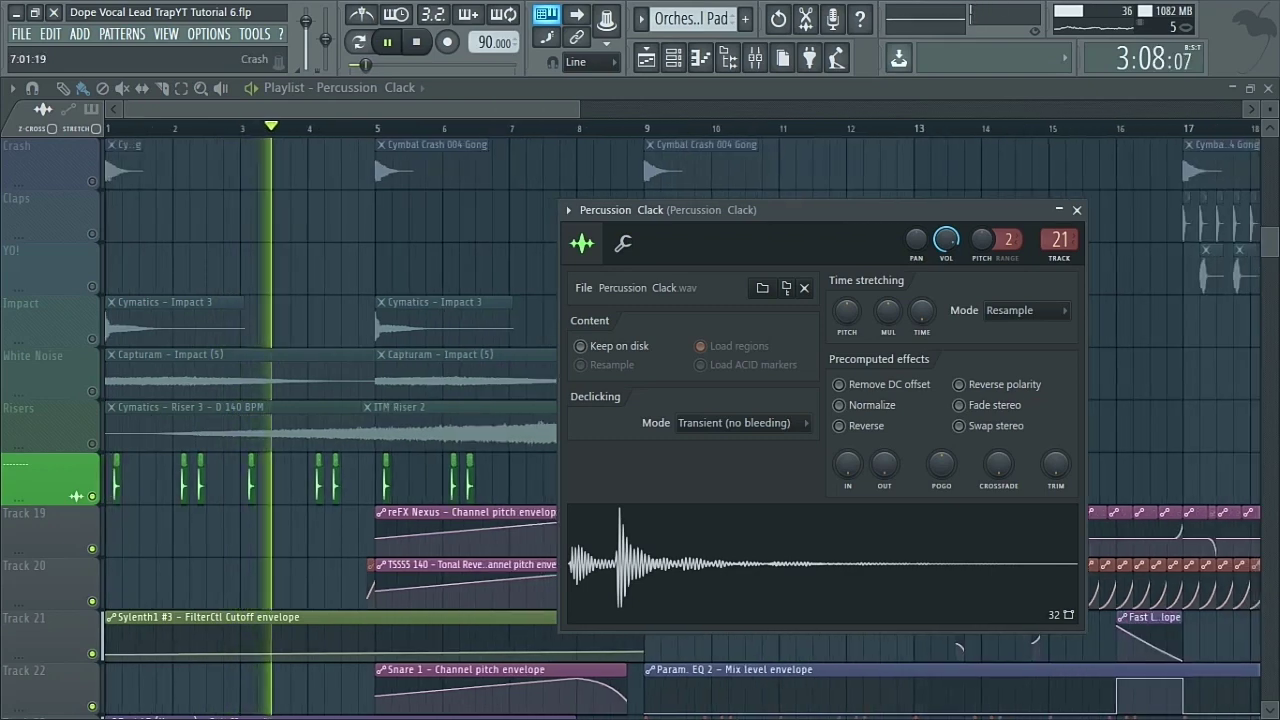
{"action": "left_click_drag", "start_coordinate": [706, 210], "coordinate": [933, 295]}
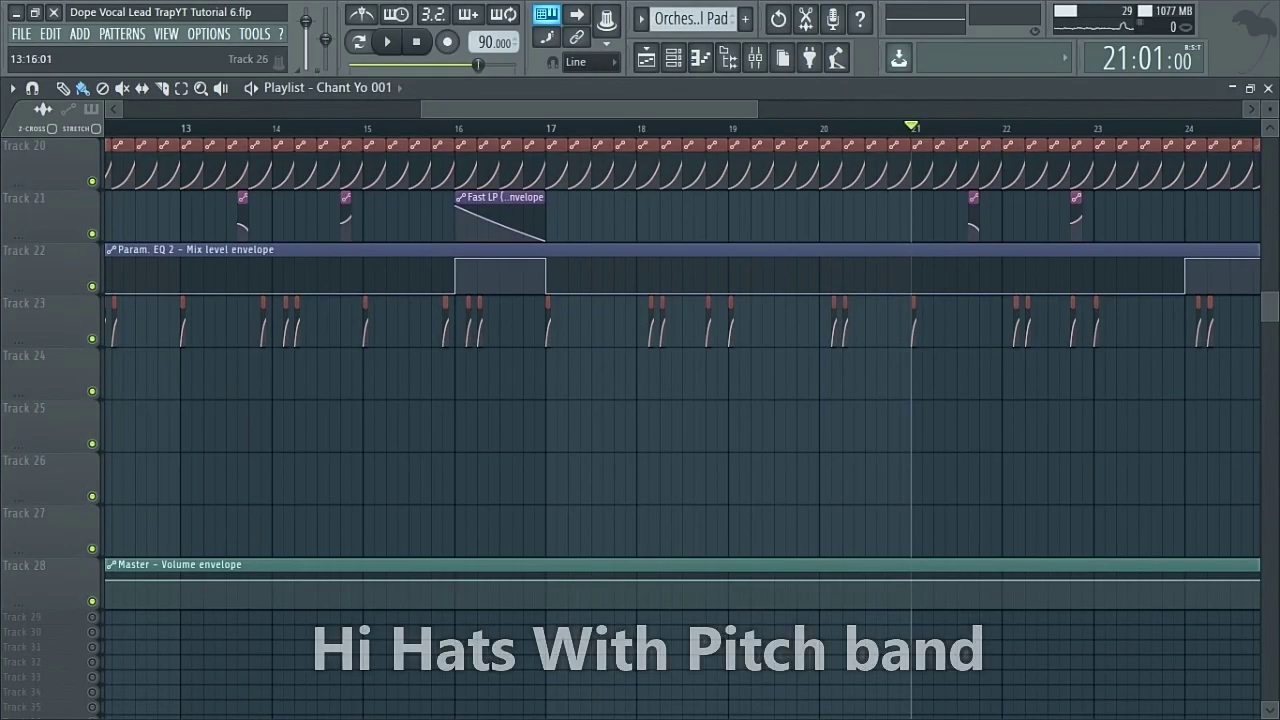
Play the Hi Hats track from bar 21 and review its clips against the pitch automation lanes below.
{"action": "scroll", "coordinate": [680, 400], "scroll_direction": "up", "scroll_amount": 10}
{"action": "scroll", "coordinate": [680, 400], "scroll_direction": "up", "scroll_amount": 3}
{"action": "key", "text": "space"}
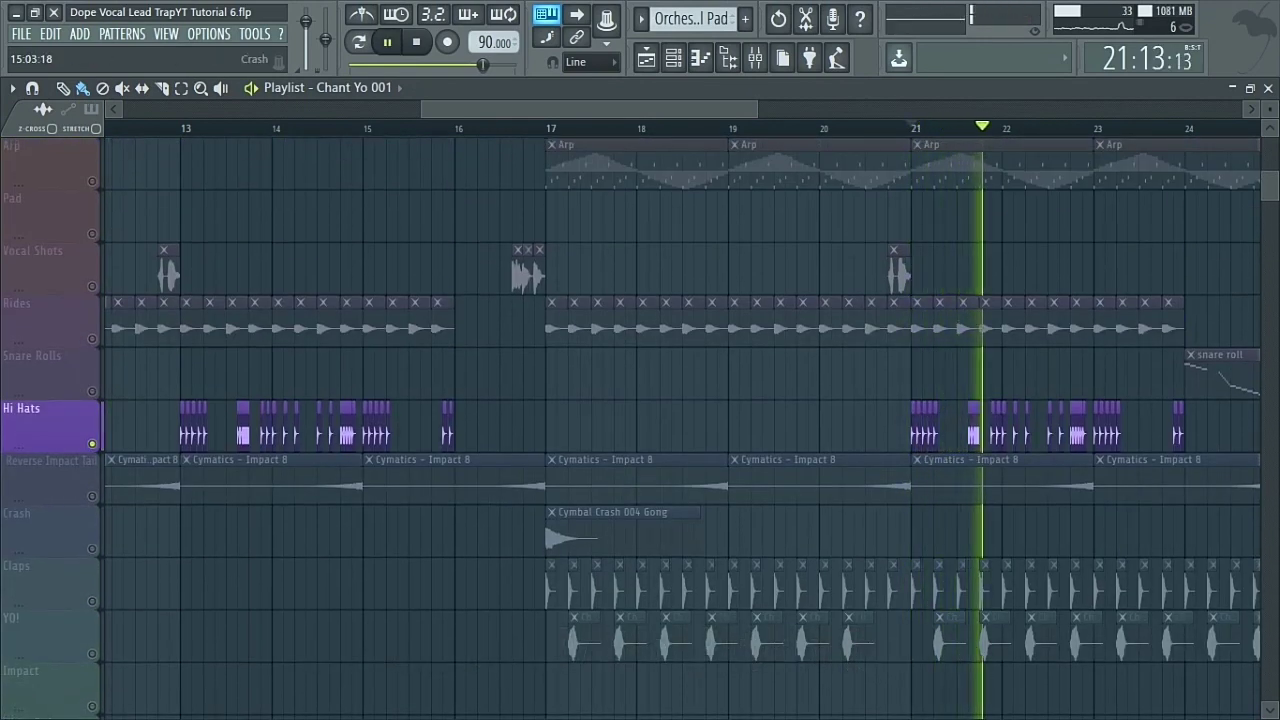
{"action": "scroll", "coordinate": [550, 580], "scroll_direction": "down", "scroll_amount": 7}
{"action": "scroll", "coordinate": [680, 430], "scroll_direction": "down", "scroll_amount": 1}
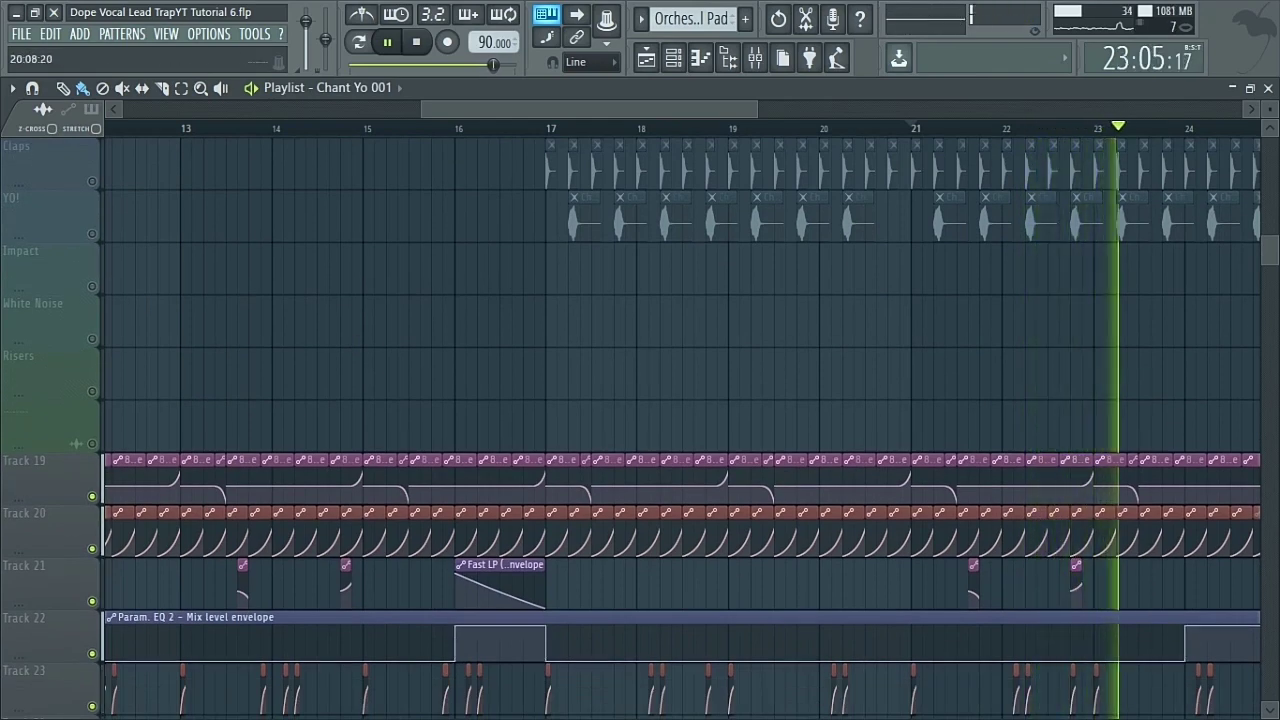
{"action": "scroll", "coordinate": [680, 430], "scroll_direction": "up", "scroll_amount": 3}
{"action": "scroll", "coordinate": [680, 430], "scroll_direction": "up", "scroll_amount": 3}
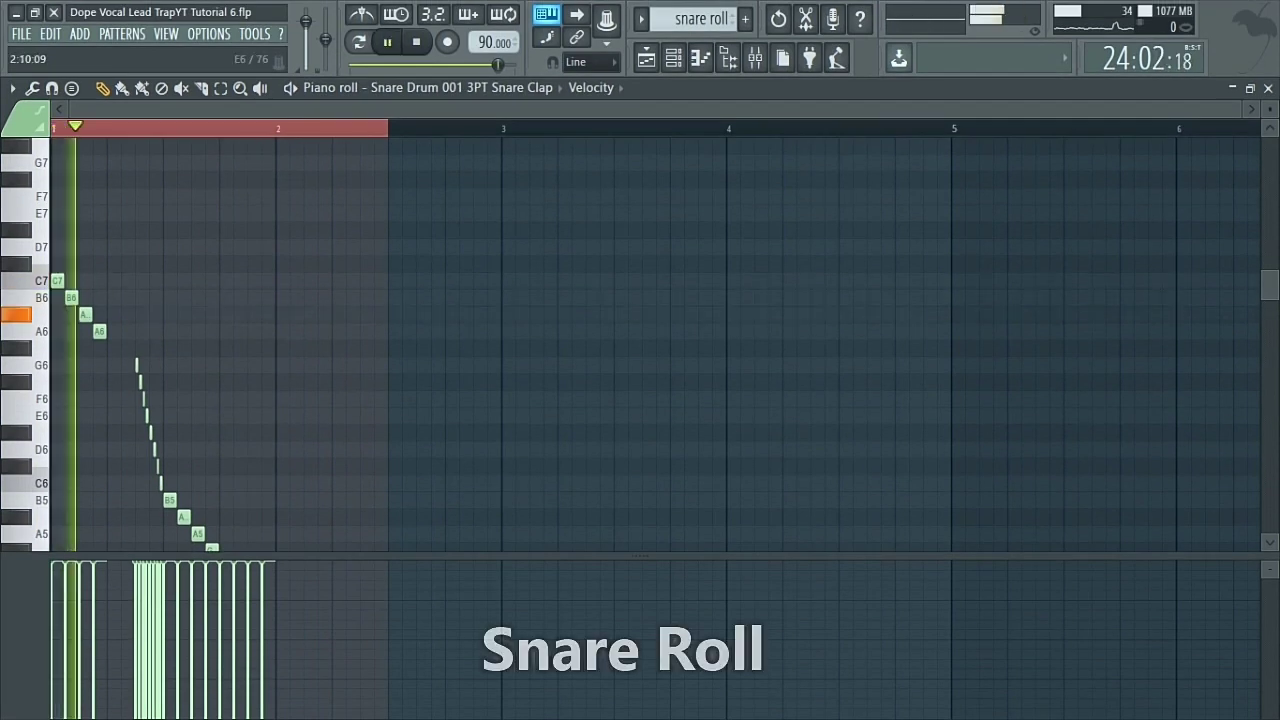
Examine the lower descending notes of the snare roll pattern in the piano roll.
{"action": "scroll", "coordinate": [655, 344], "scroll_direction": "down", "scroll_amount": 4}
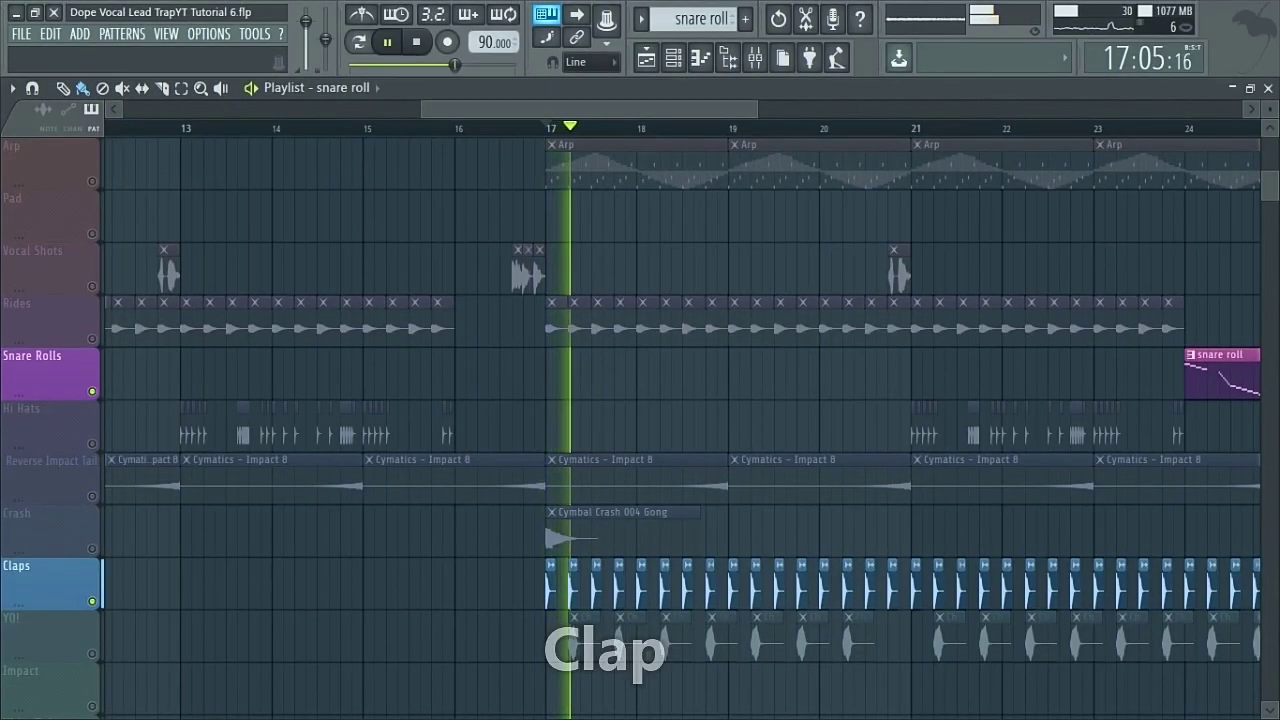
Stop the Claps playback, mute the Claps track, enable the YO! track and play it from bar 17.
{"action": "key", "text": "space"}
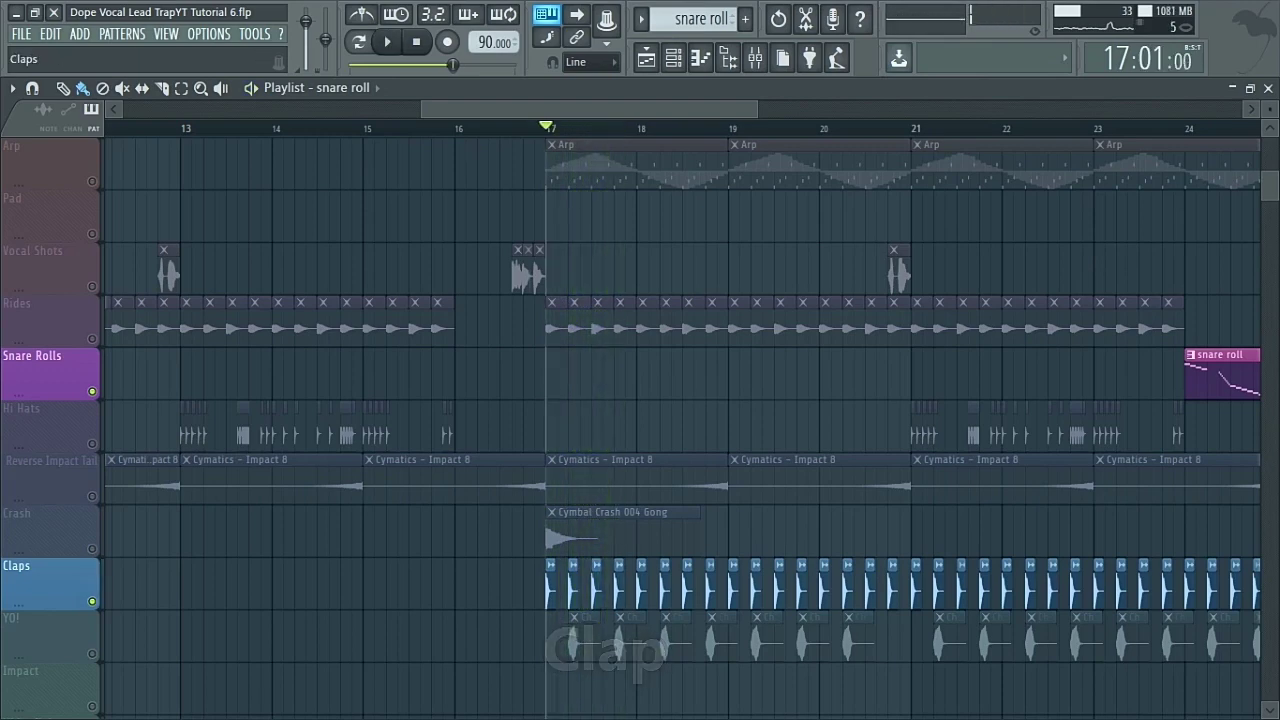
{"action": "left_click", "coordinate": [92, 601]}
{"action": "left_click", "coordinate": [92, 653]}
{"action": "key", "text": "space"}
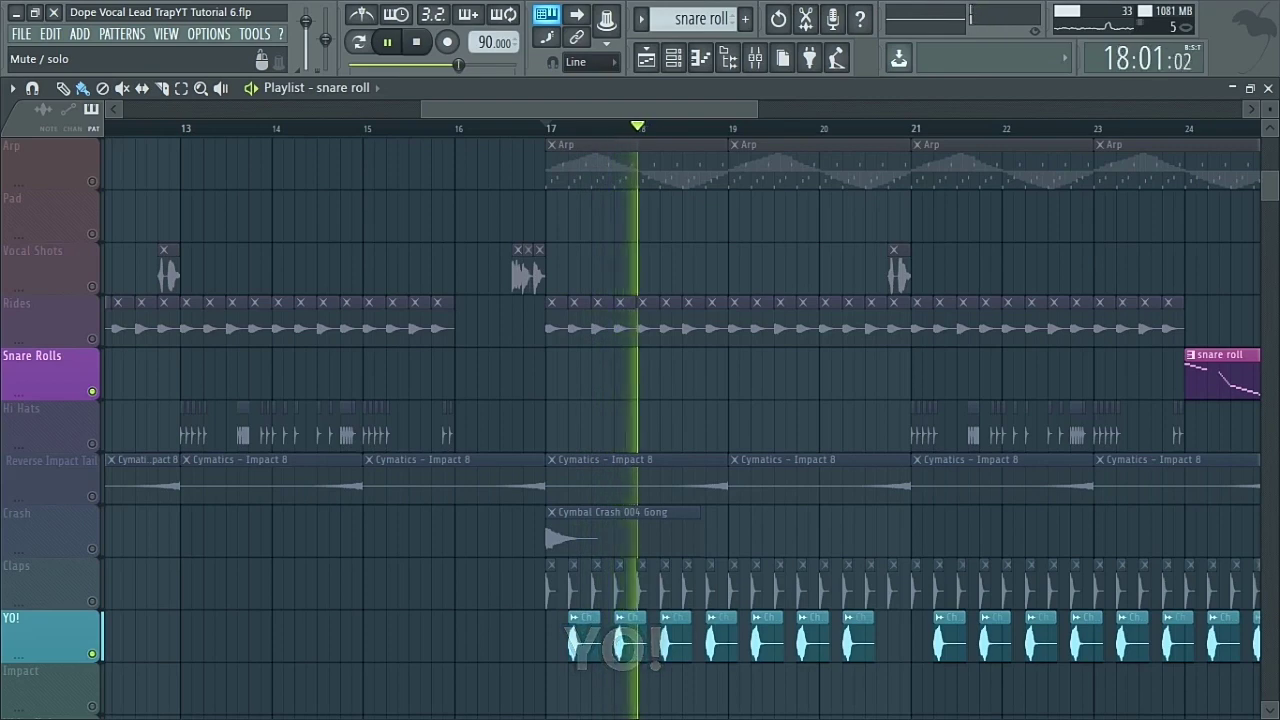
Stop playback and unmute all playlist tracks for the full arrangement.
{"action": "key", "text": "space"}
{"action": "right_click", "coordinate": [92, 653]}
{"action": "right_click", "coordinate": [92, 653]}
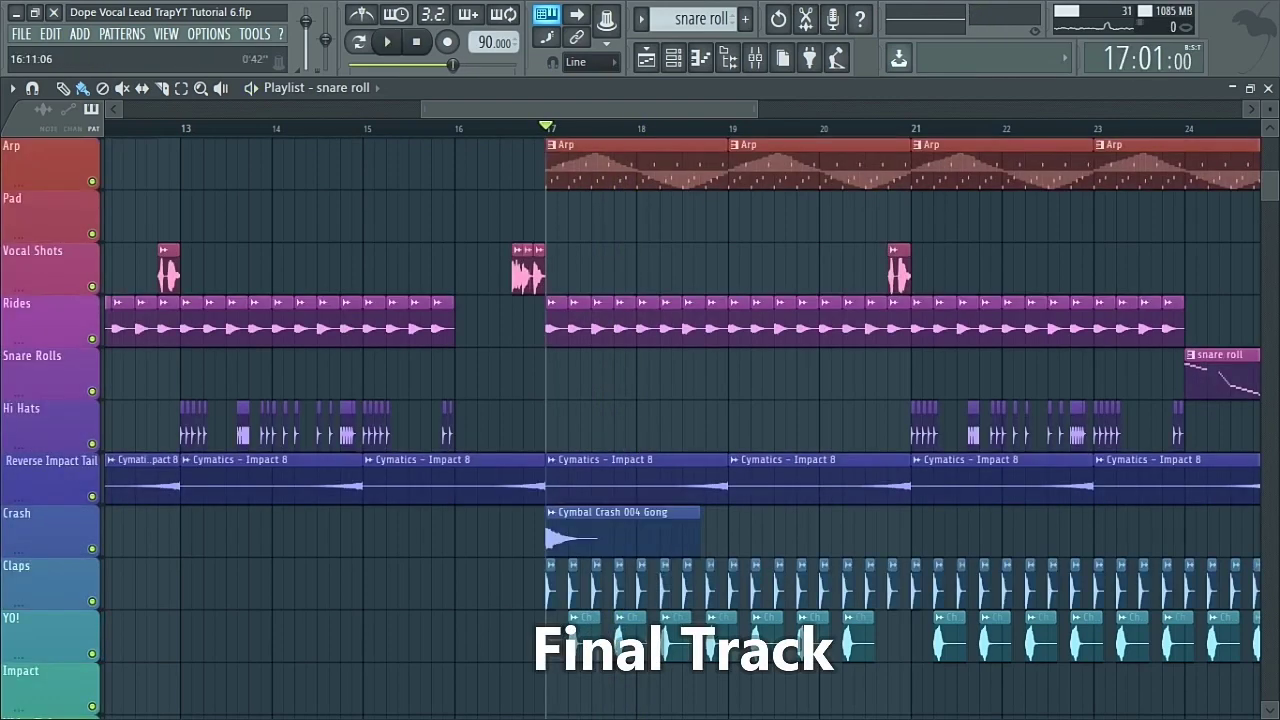